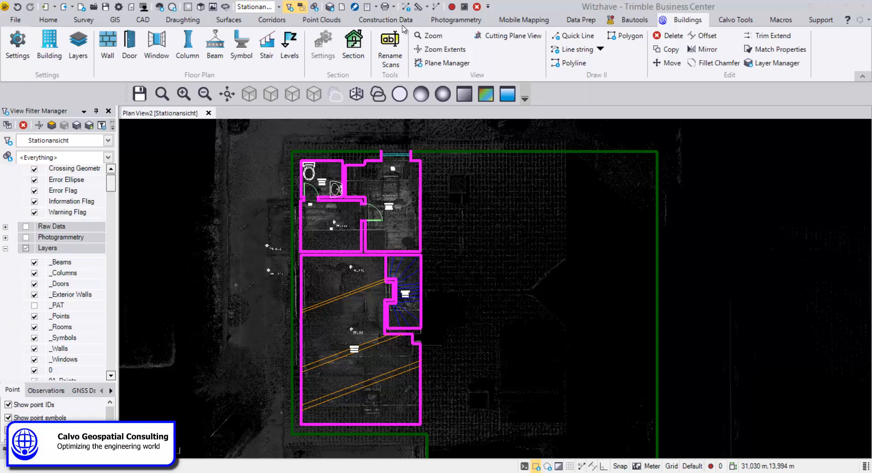
Step: Start the Section tool and name the new section "Section A-A"
click(358, 45)
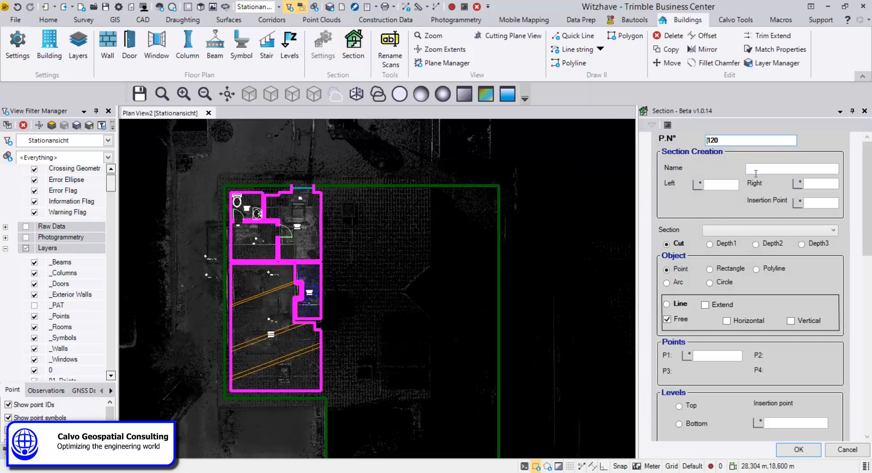
click(762, 169)
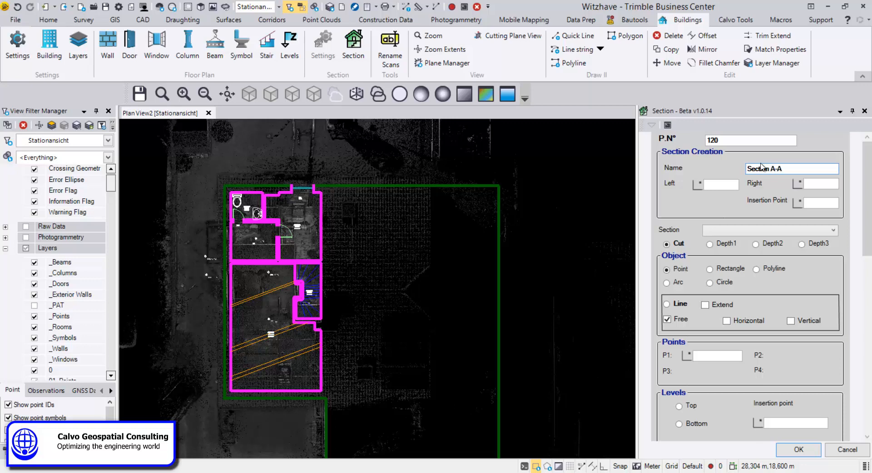
Step: Pick the section line's left and right points across the building in the plan view
click(720, 184)
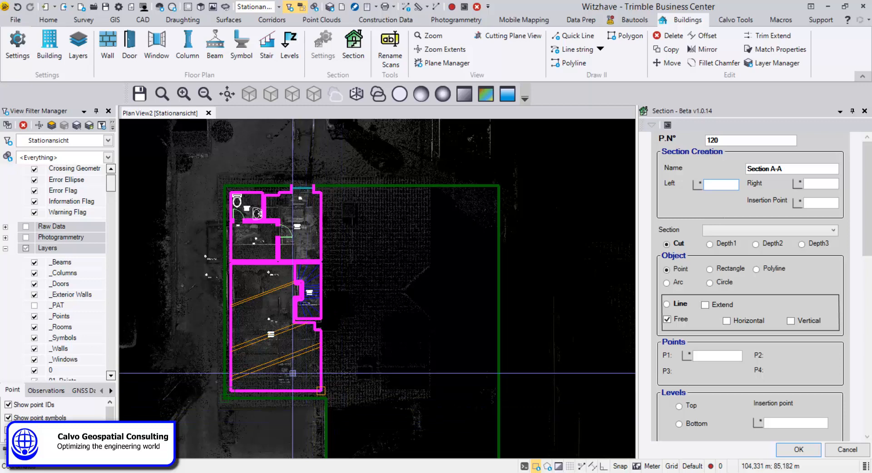
click(310, 433)
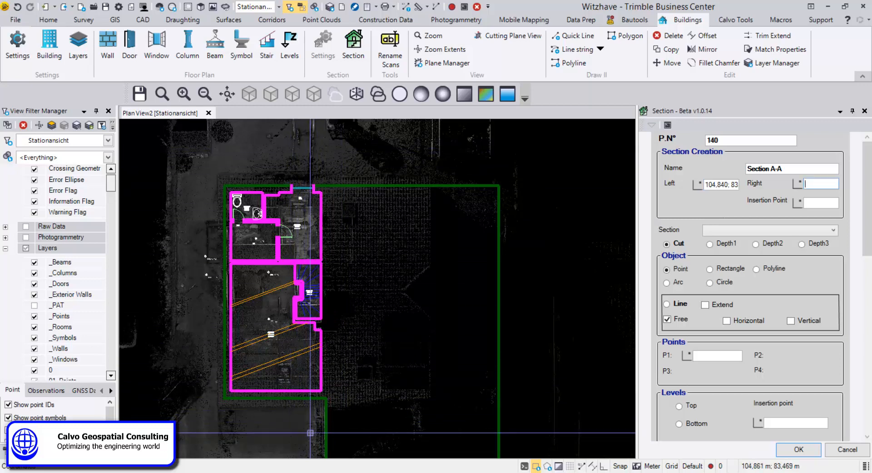
click(305, 158)
Step: Place the section's insertion point above the building in the plan view
scroll(403, 259, down, 3)
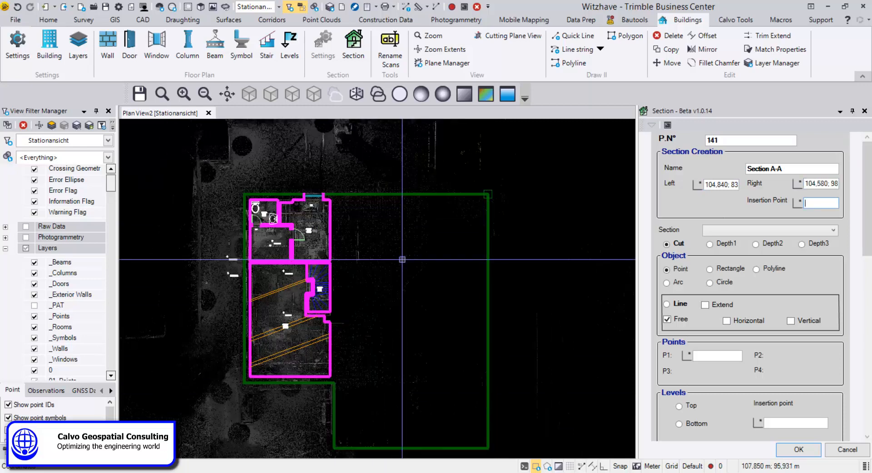
middle_drag(407, 291, 403, 449)
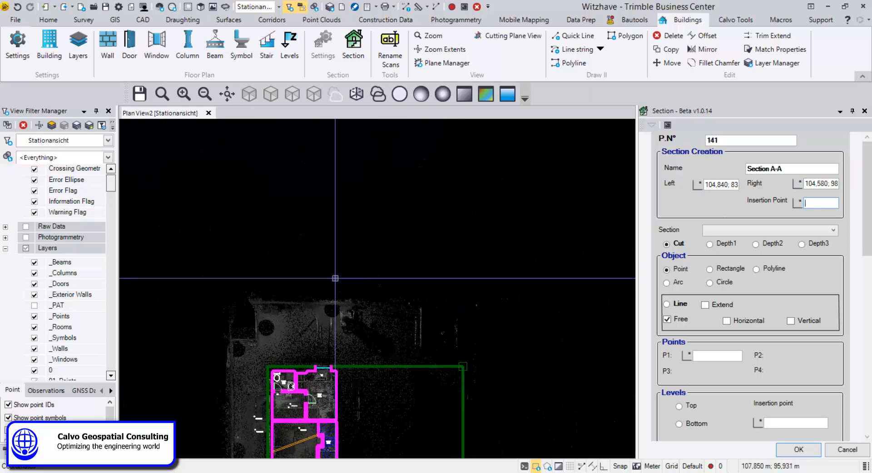
click(323, 219)
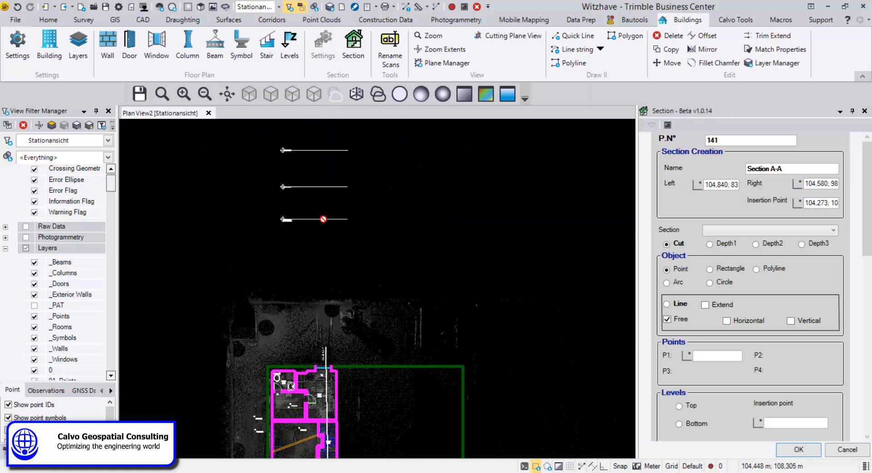
Step: Examine the placed section marker and level lines in the plan view and the building's floor levels
middle_drag(333, 260, 314, 115)
scroll(312, 392, up, 3)
scroll(312, 393, up, 4)
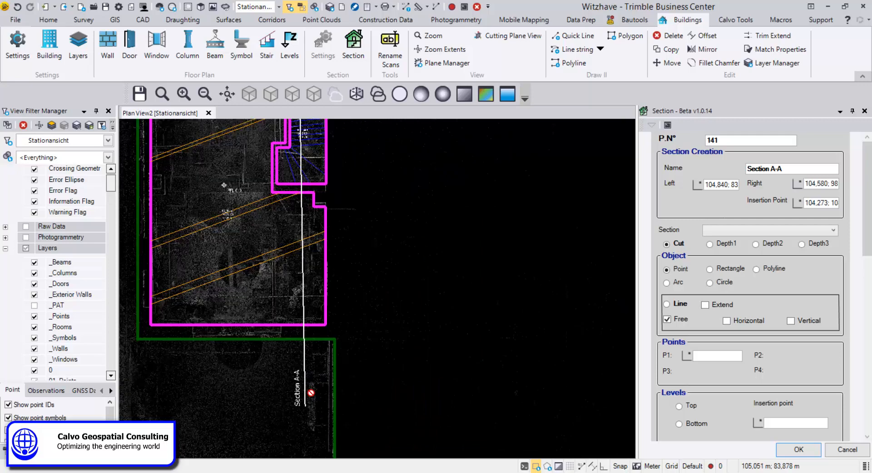
scroll(294, 377, down, 4)
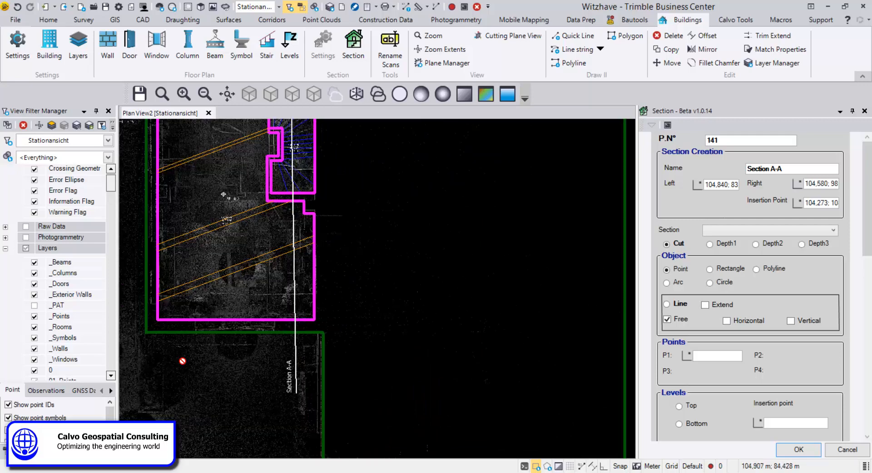
middle_drag(310, 419, 312, 453)
middle_drag(308, 241, 317, 319)
scroll(304, 237, down, 2)
scroll(311, 218, down, 2)
middle_drag(312, 217, 316, 307)
middle_drag(302, 195, 298, 299)
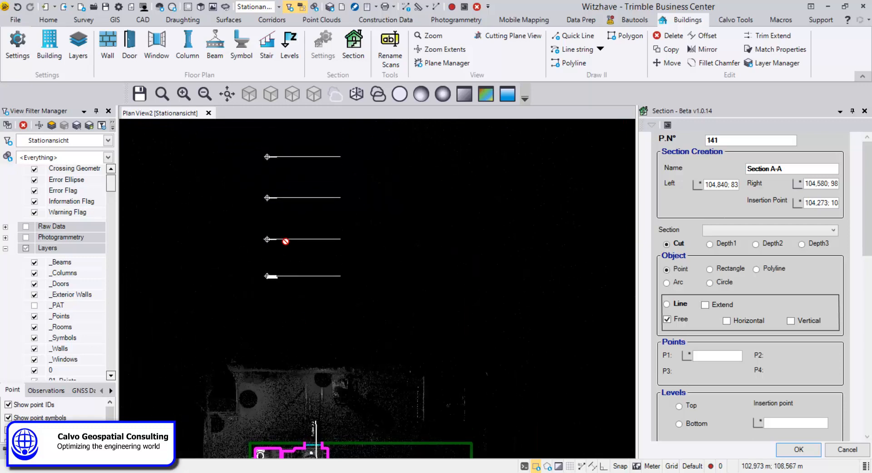
scroll(284, 252, up, 5)
scroll(245, 327, up, 3)
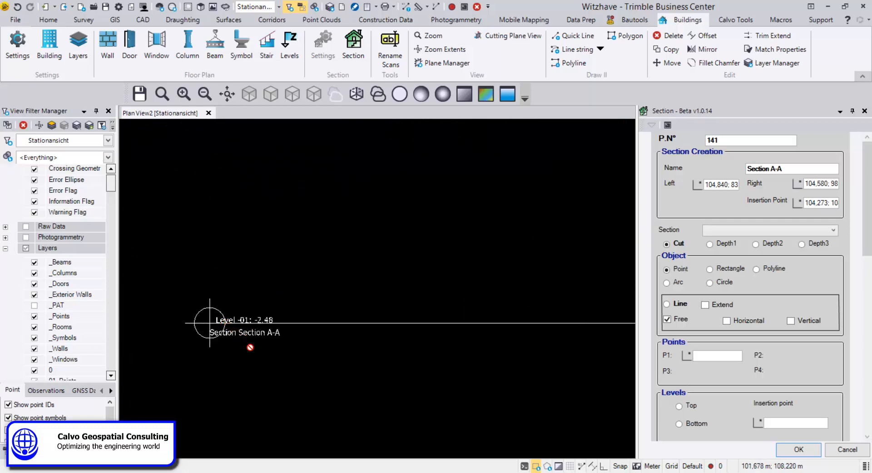
scroll(290, 302, down, 2)
middle_drag(290, 302, 300, 389)
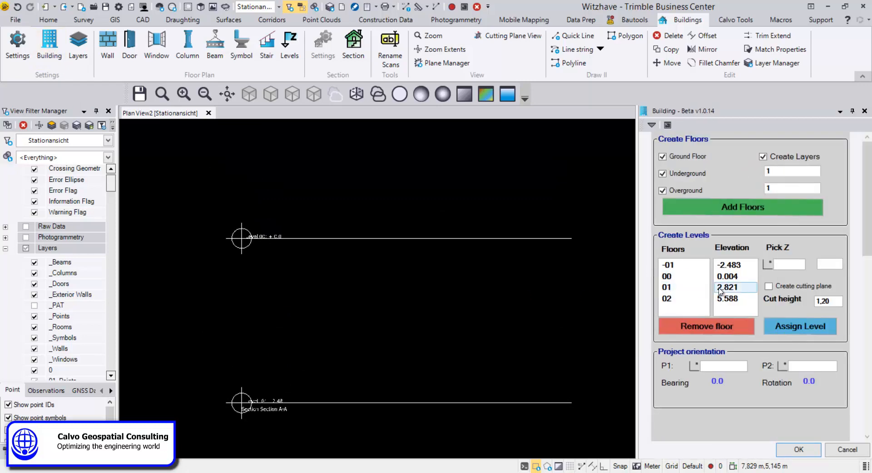
click(799, 449)
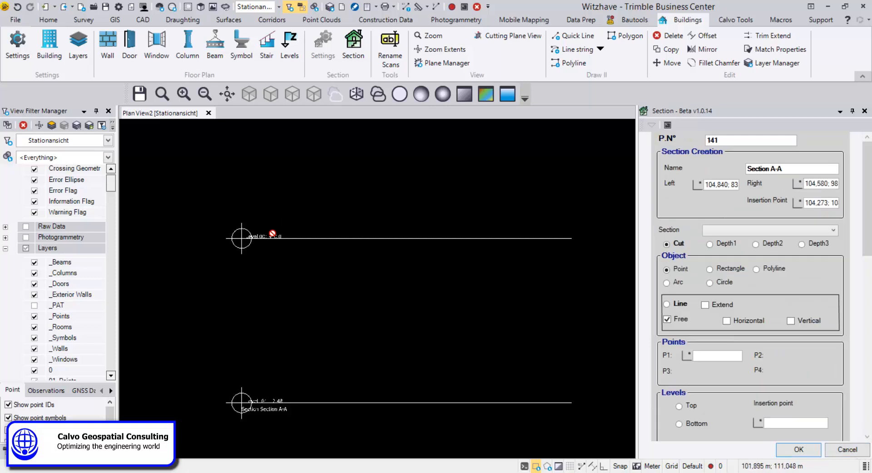
Step: Dock the Cutting Plane View for Section A-A beside the plan view and auto-hide the View Filter Manager
scroll(271, 230, up, 3)
scroll(267, 253, down, 5)
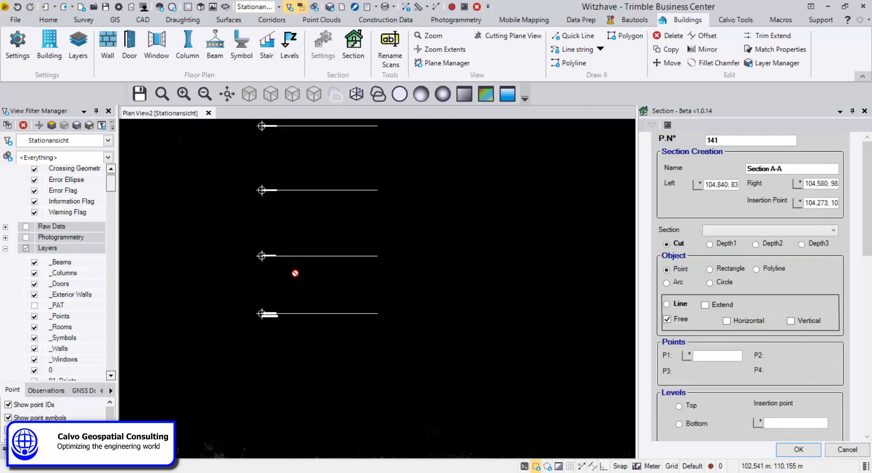
middle_drag(247, 303, 241, 255)
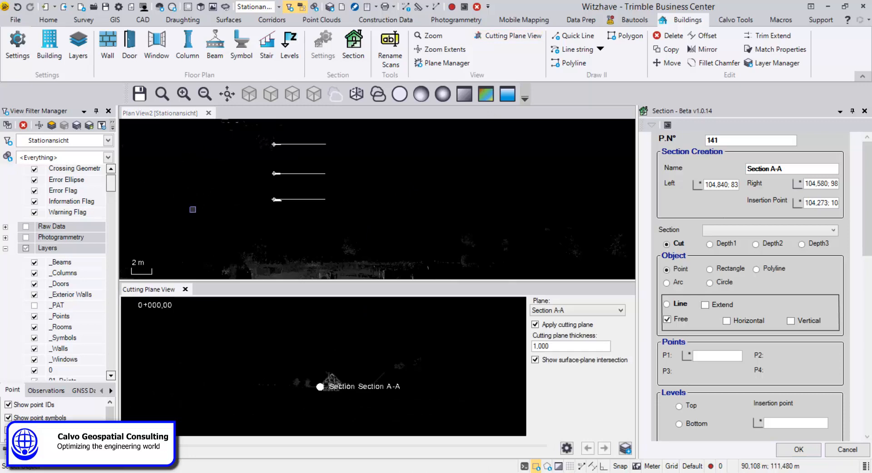
drag(553, 133, 641, 139)
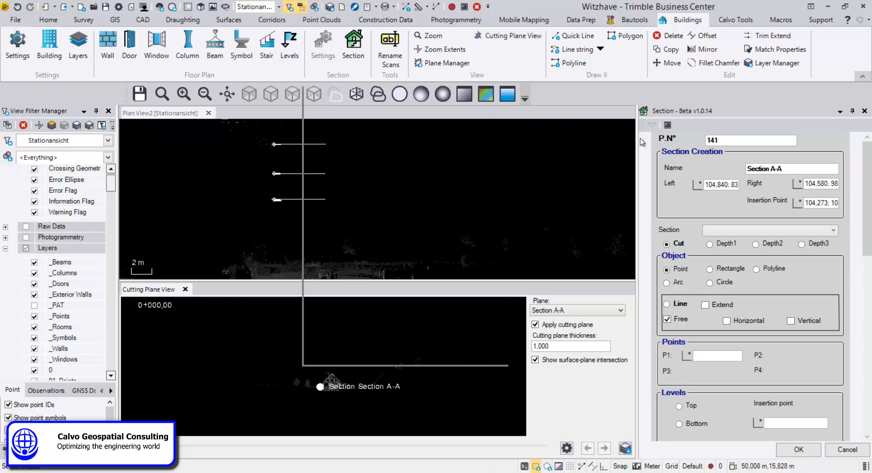
click(96, 112)
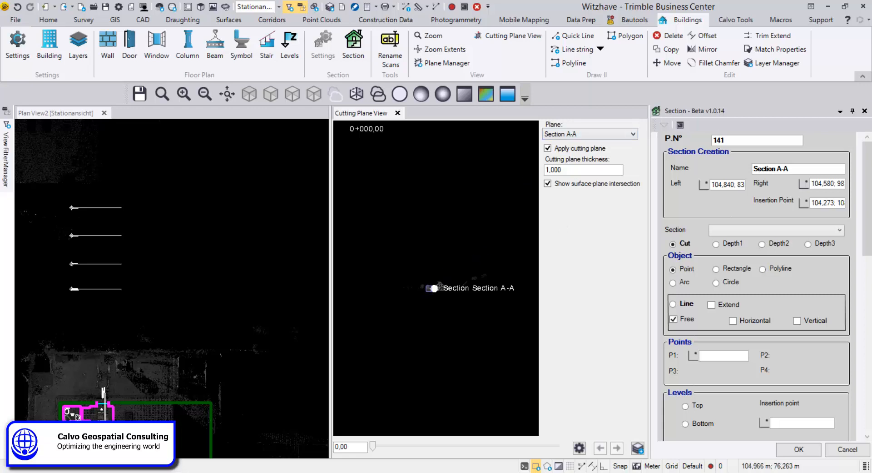
Step: Set the cutting plane thickness to 0,200 for the Section A-A cut view
scroll(443, 290, up, 5)
scroll(417, 259, up, 5)
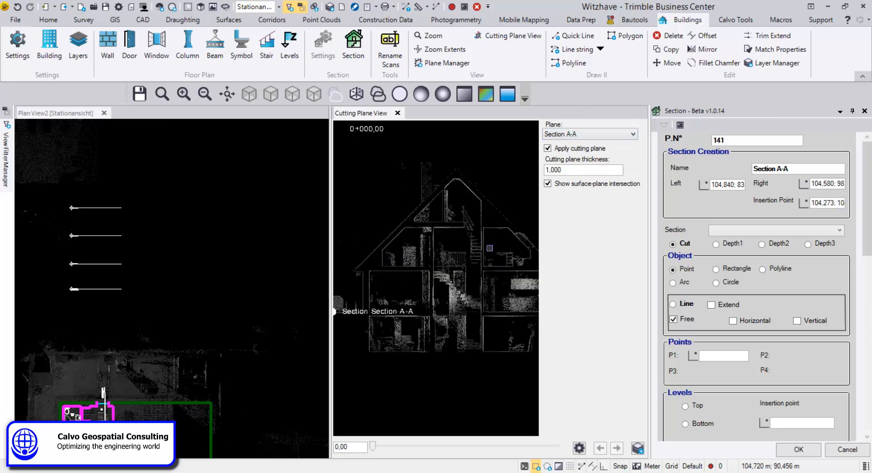
drag(570, 172, 510, 171)
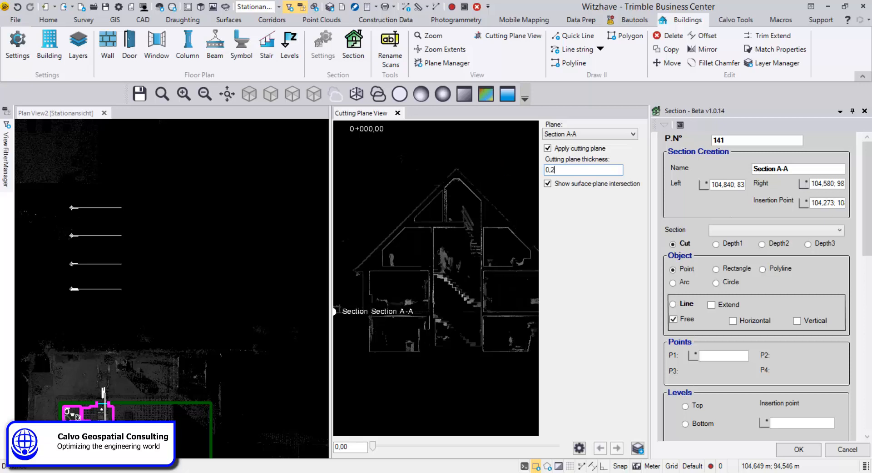
scroll(443, 292, up, 4)
scroll(423, 282, up, 6)
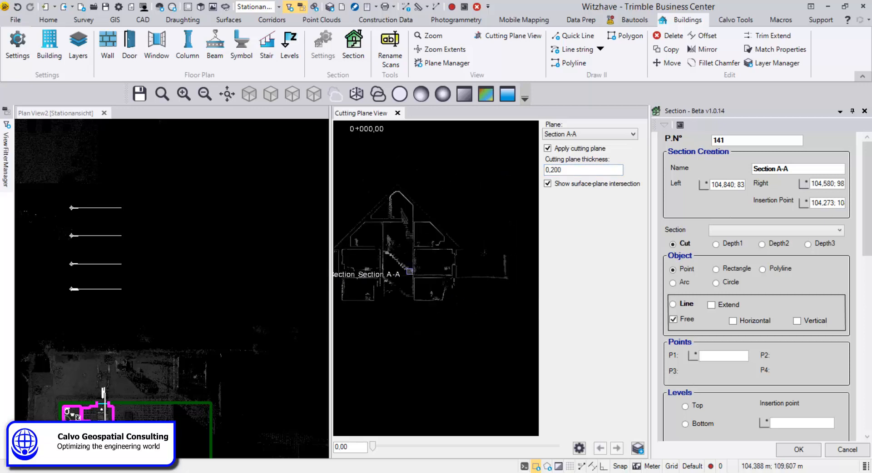
Step: Widen the Cutting Plane View pane and zoom it to frame the house cross-section
middle_drag(389, 268, 418, 287)
drag(332, 298, 293, 298)
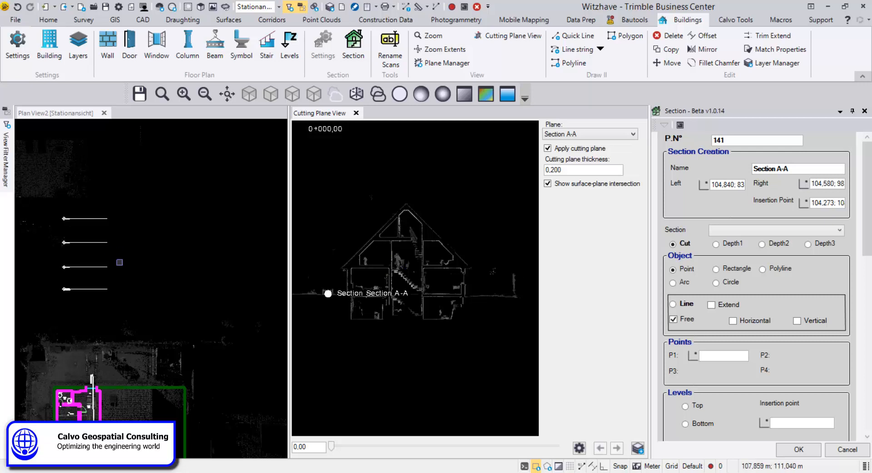
scroll(124, 273, up, 6)
middle_drag(124, 274, 204, 356)
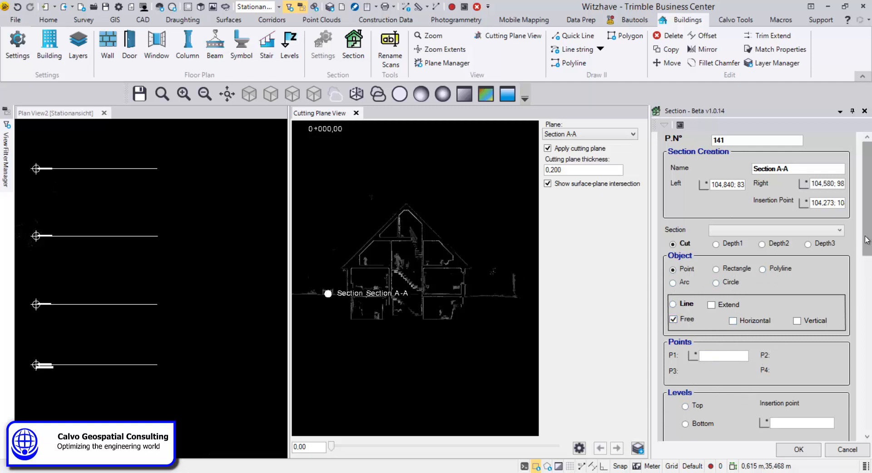
scroll(727, 346, down, 2)
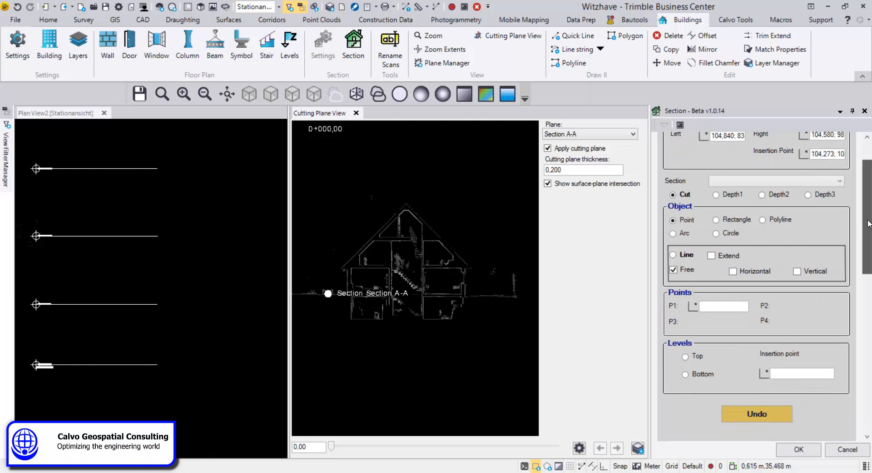
drag(867, 237, 867, 220)
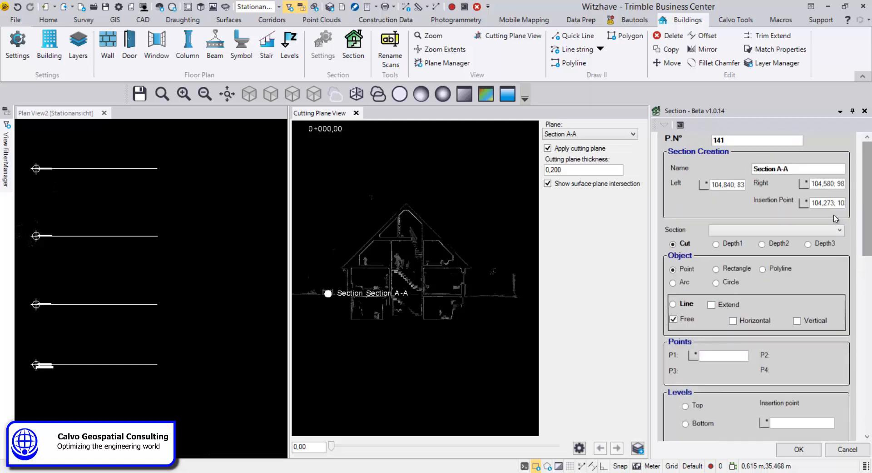
Step: Switch the section object to Rectangle and pick its four corner points P1 to P4 on the cut view
click(716, 269)
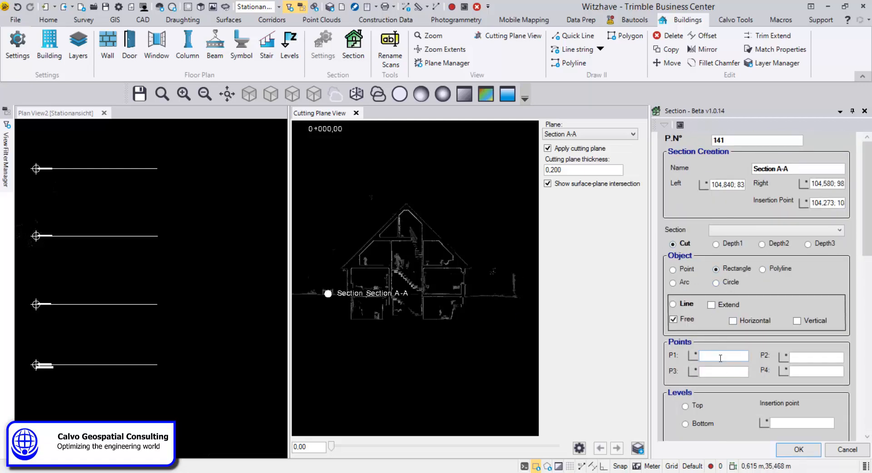
click(720, 357)
scroll(352, 291, up, 6)
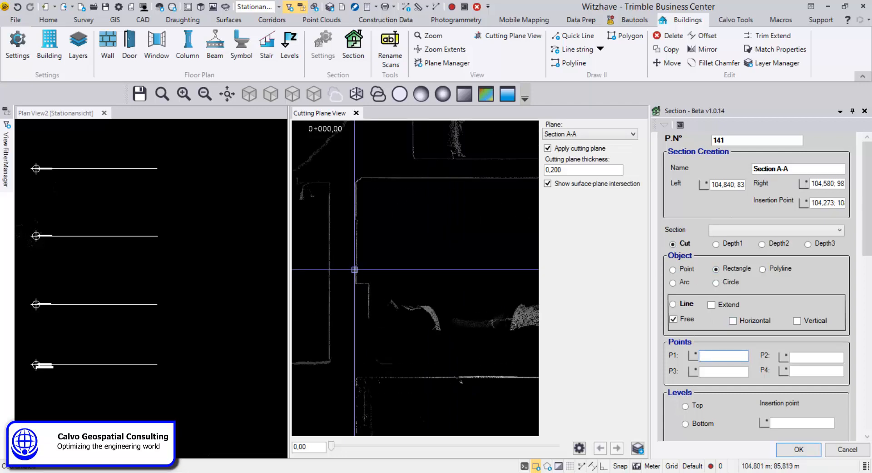
click(357, 273)
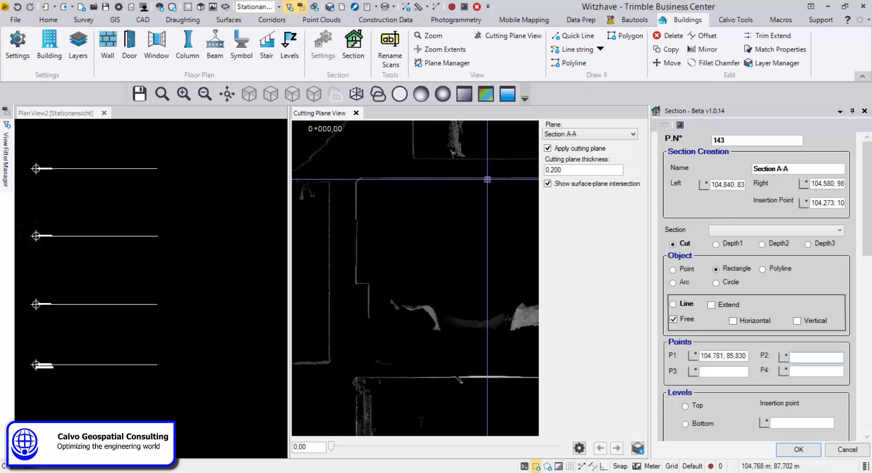
click(490, 178)
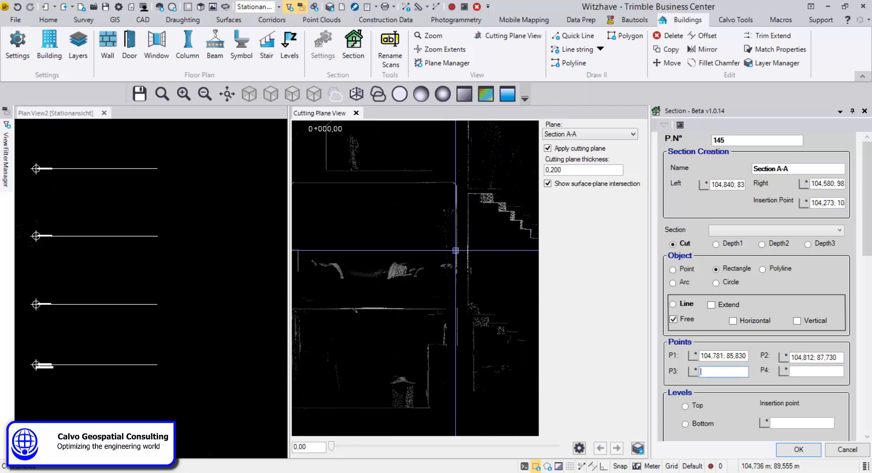
click(455, 251)
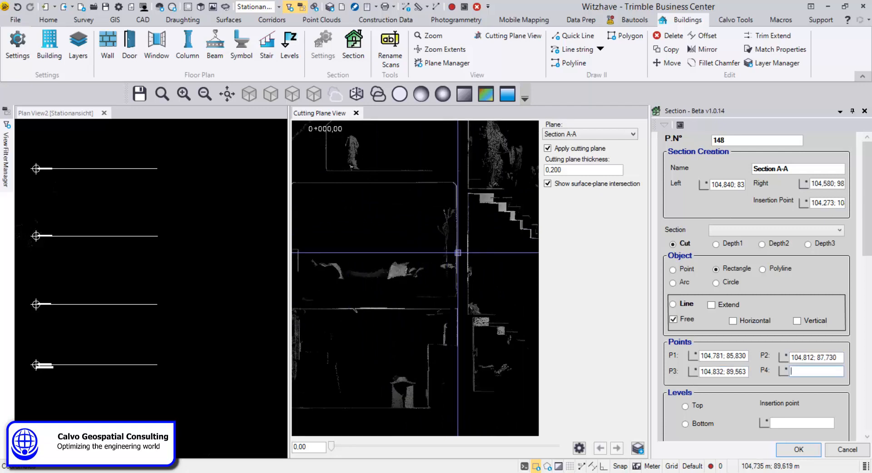
click(417, 296)
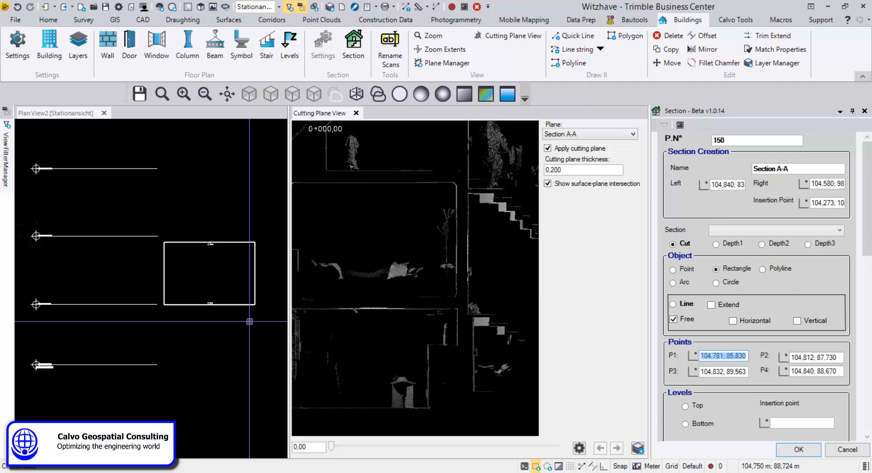
Step: Inspect the drawn rectangle in the plan view
scroll(211, 279, up, 3)
scroll(218, 377, up, 5)
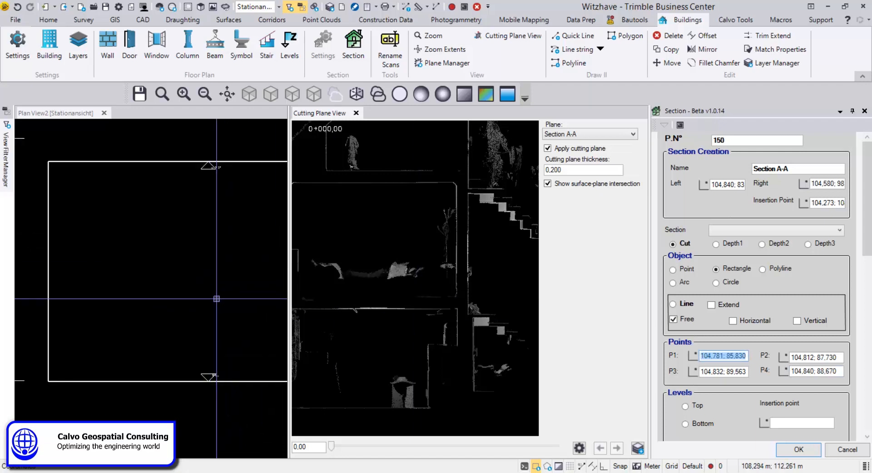
scroll(200, 352, down, 4)
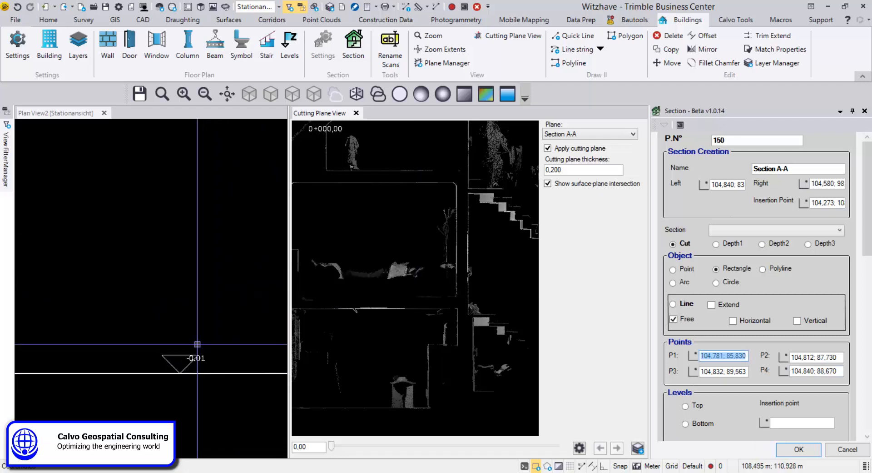
middle_drag(209, 319, 216, 412)
scroll(208, 296, down, 4)
middle_drag(207, 291, 201, 397)
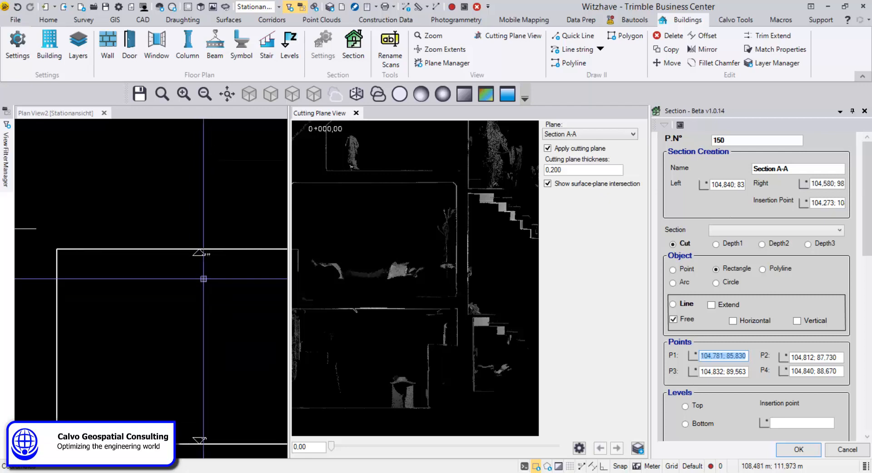
scroll(203, 245, up, 6)
scroll(222, 259, down, 10)
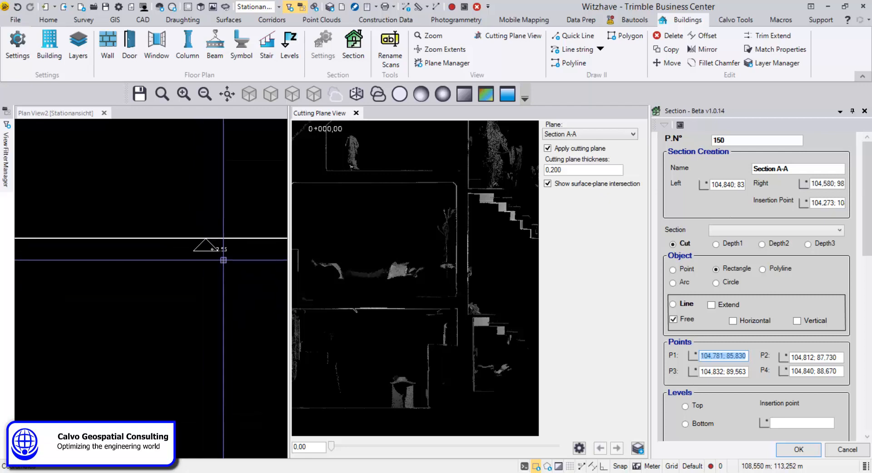
scroll(345, 10, down, 1)
scroll(344, 10, down, 2)
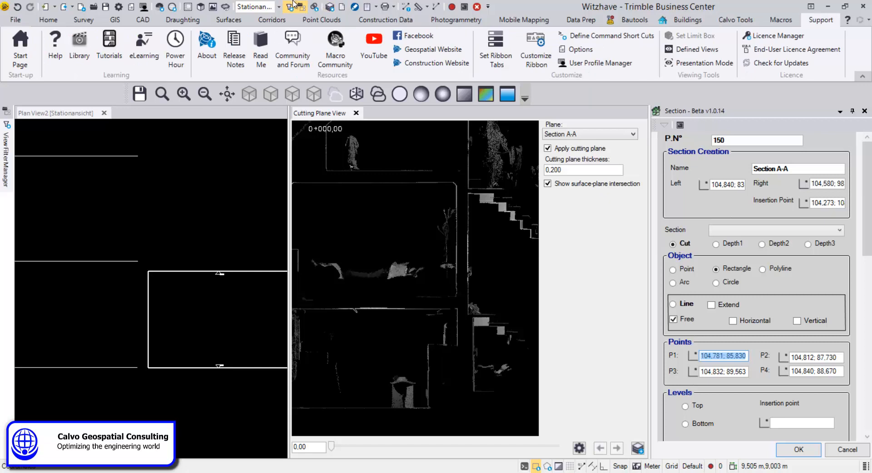
Step: Pick four new corner points P1 to P4 on the cut view to add a second section rectangle
middle_drag(440, 239, 531, 167)
scroll(434, 266, down, 1)
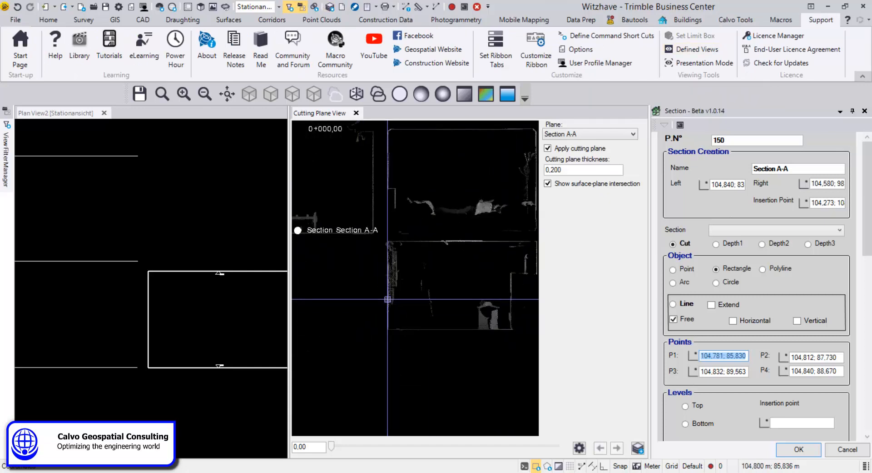
click(453, 268)
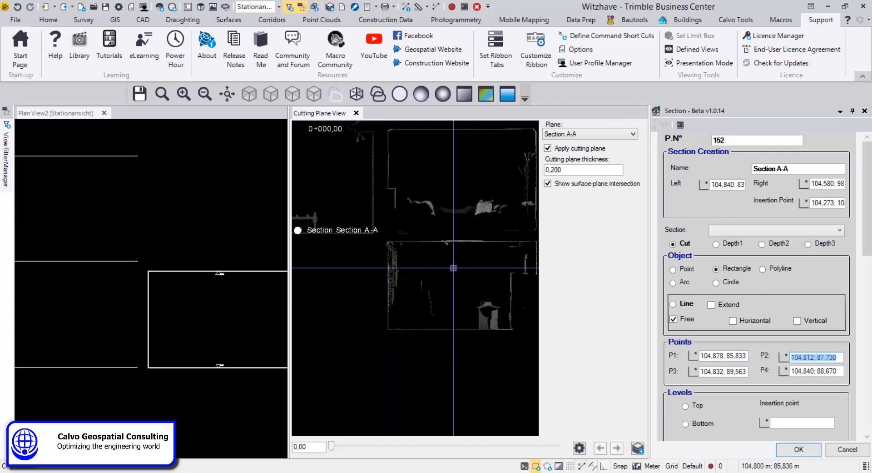
click(478, 240)
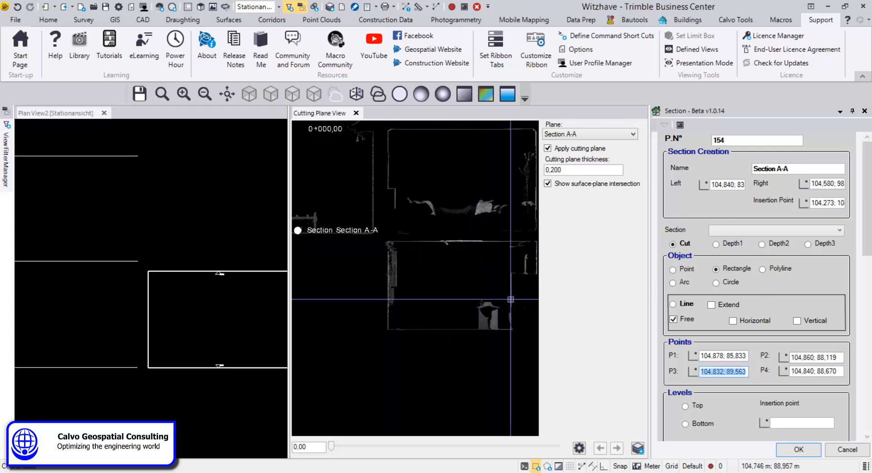
middle_drag(511, 300, 422, 305)
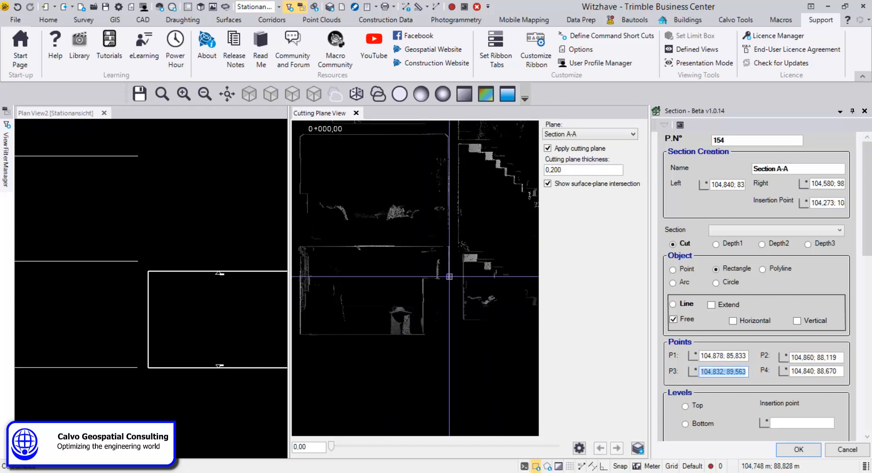
click(451, 266)
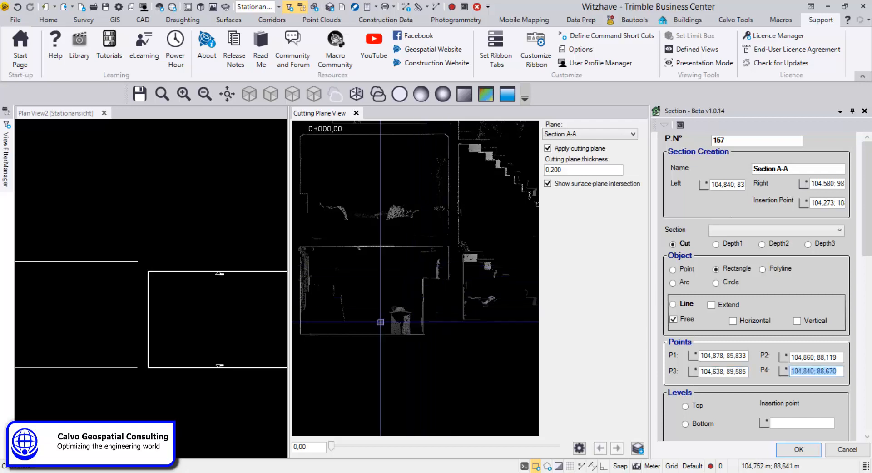
click(379, 336)
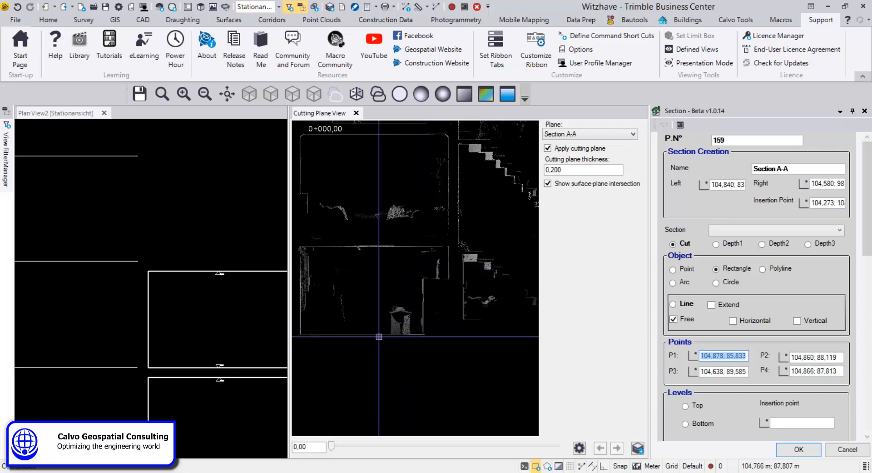
Step: Pick four corner points on the cut view to add a third section rectangle higher in the house
scroll(141, 268, down, 3)
middle_drag(151, 321, 146, 354)
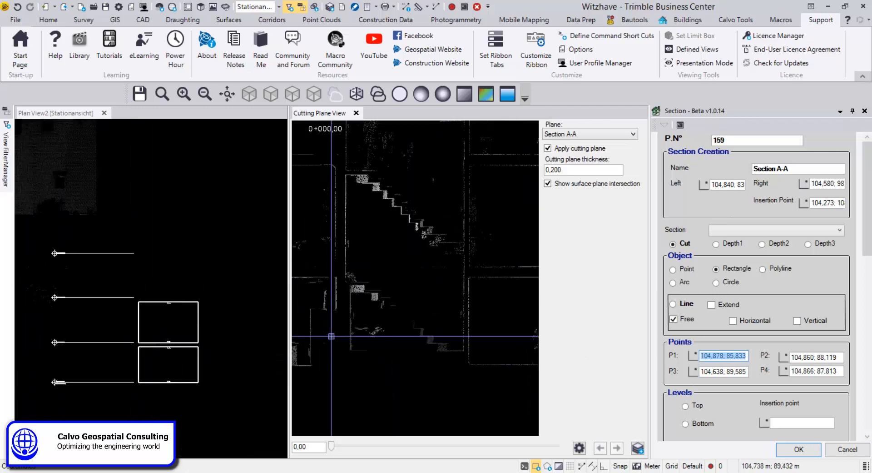
middle_drag(492, 337, 381, 345)
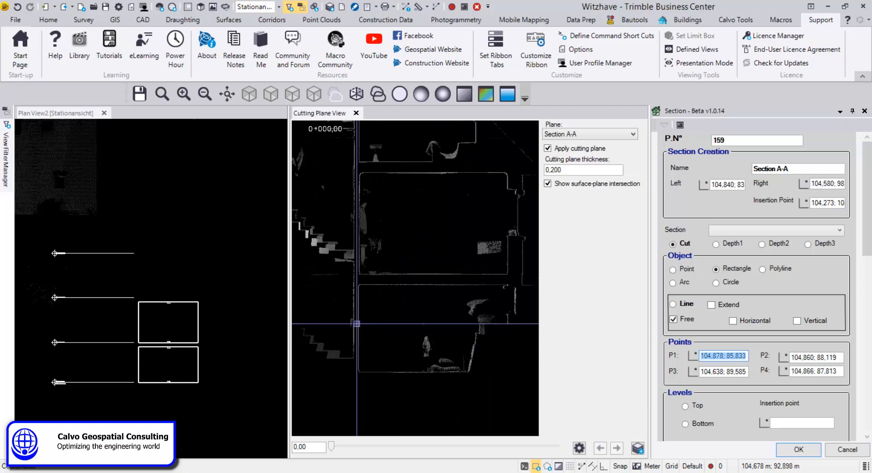
click(383, 306)
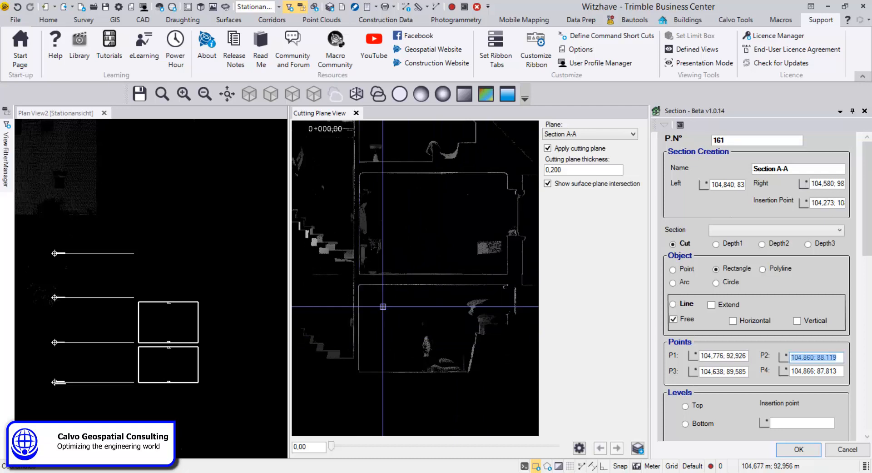
click(438, 286)
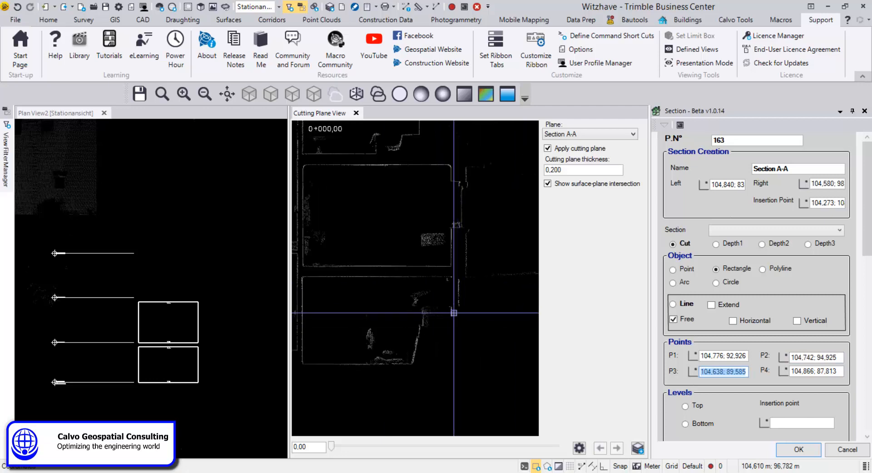
click(451, 313)
click(412, 364)
middle_drag(227, 384, 166, 376)
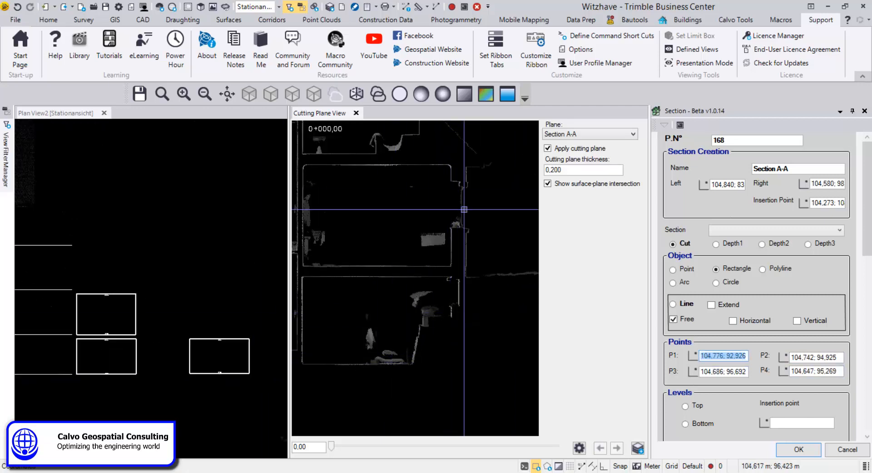
Step: Pick four corner points on the cut view to add a fourth section rectangle on the upper floor
middle_drag(466, 209, 488, 227)
scroll(308, 227, up, 3)
click(336, 241)
click(445, 150)
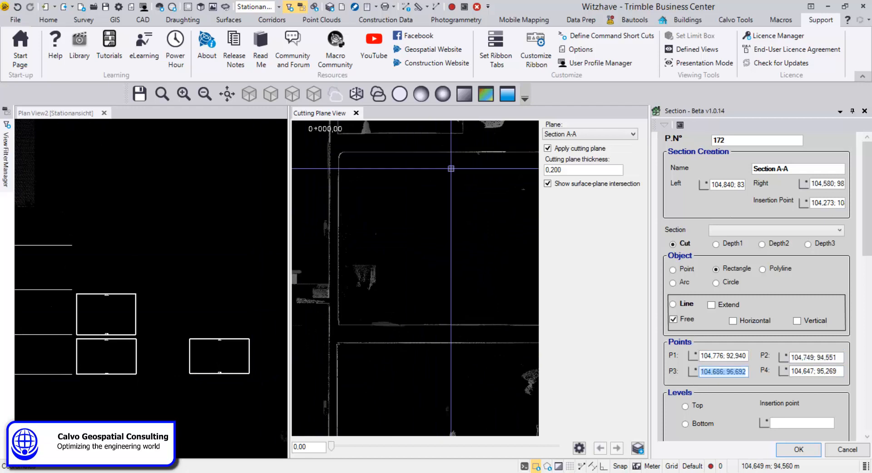
scroll(452, 168, down, 2)
middle_drag(451, 168, 367, 169)
click(412, 356)
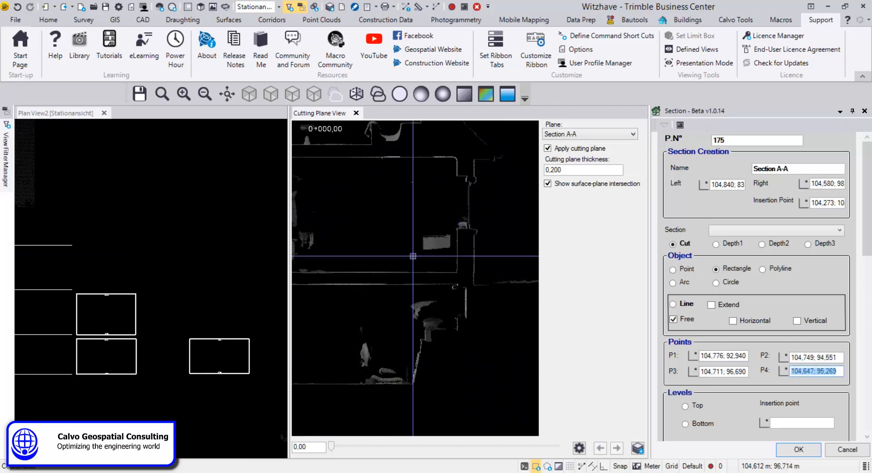
click(394, 277)
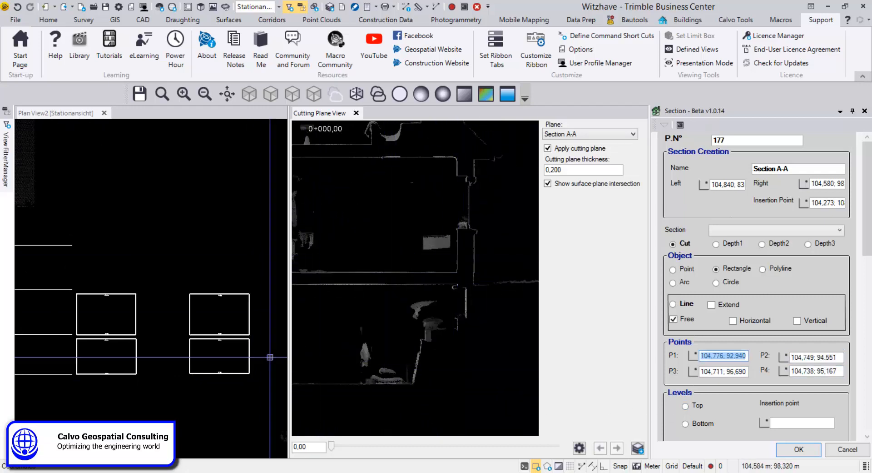
Step: Review the drawn section rectangles in the plan view
middle_drag(222, 319, 236, 243)
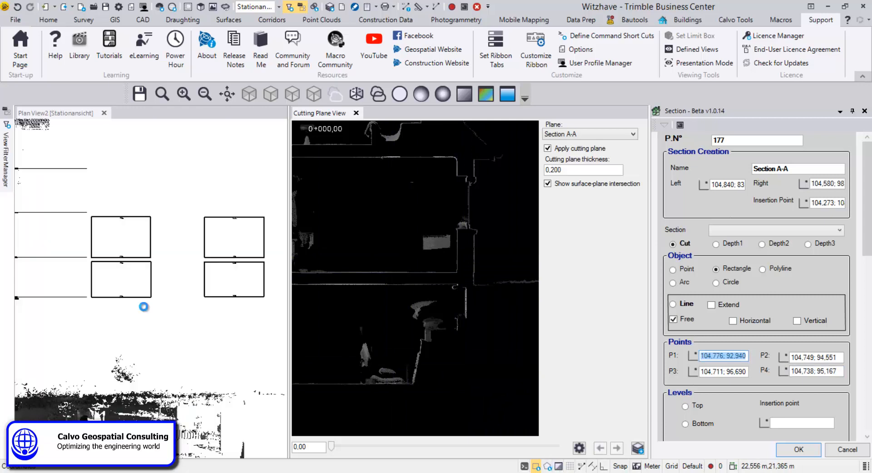
scroll(120, 279, up, 4)
scroll(120, 279, up, 2)
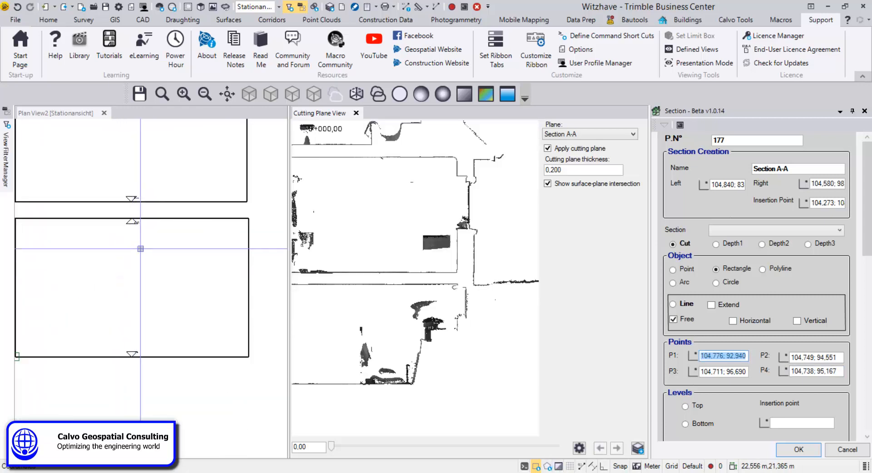
scroll(189, 294, down, 5)
scroll(194, 318, down, 2)
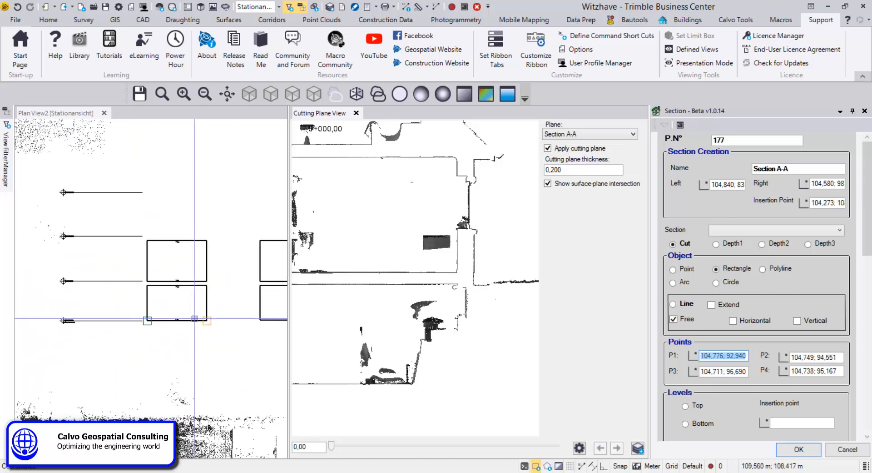
mouse_move(194, 318)
middle_down()
mouse_move(143, 335)
mouse_move(168, 337)
middle_up()
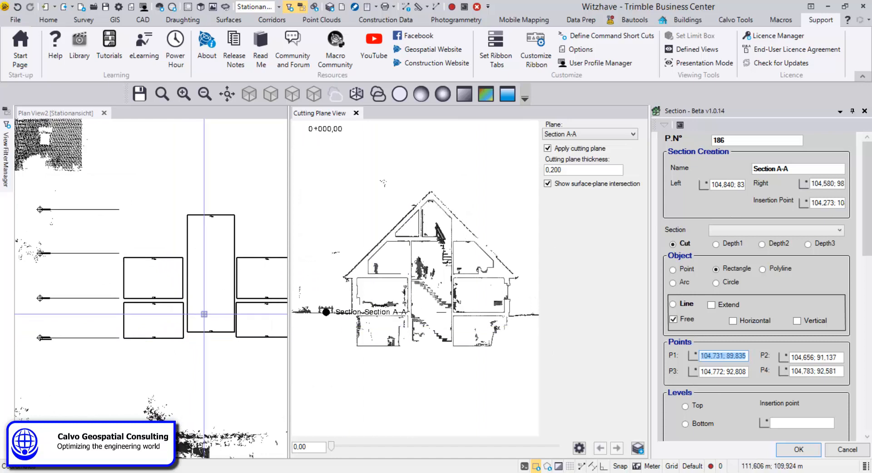
scroll(211, 325, down, 2)
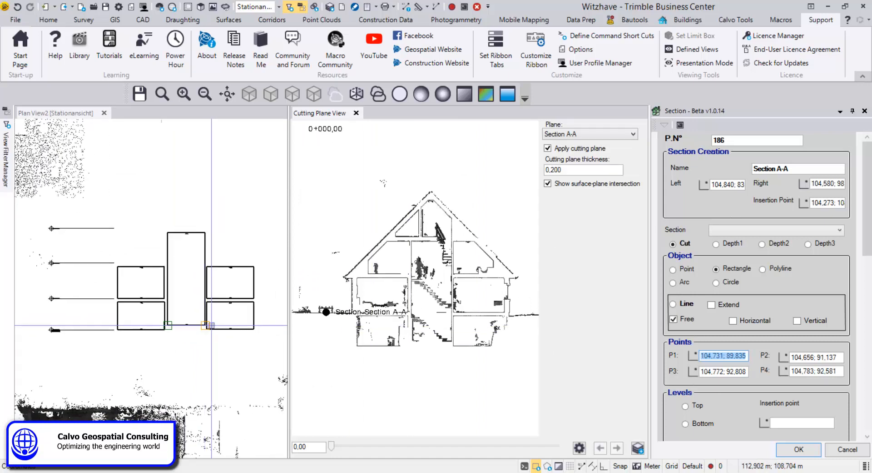
Step: Switch the section object to Polyline and start it by picking points along the ground line on the cut view
click(780, 271)
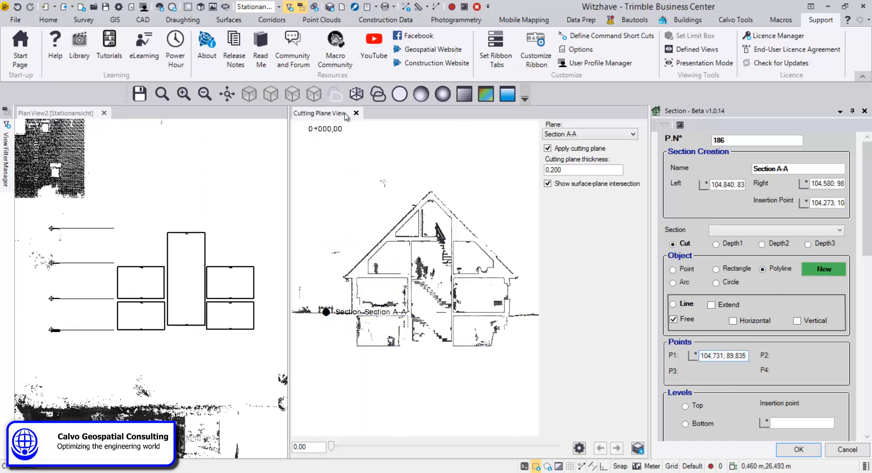
drag(289, 148, 180, 157)
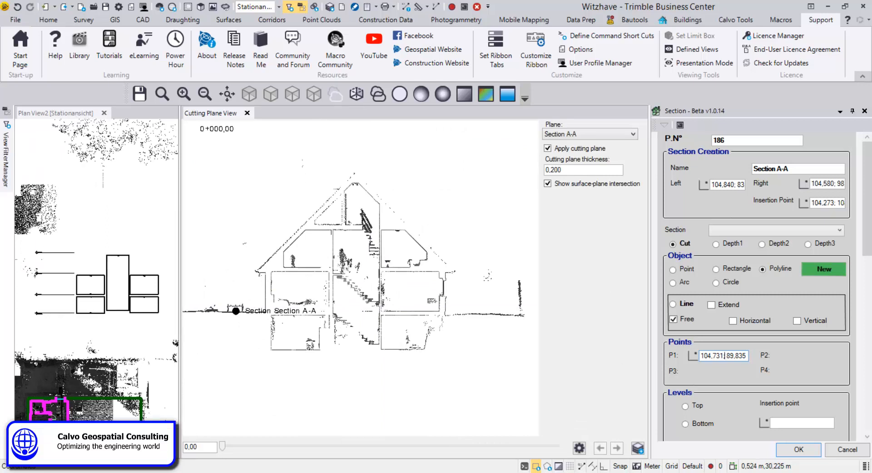
scroll(506, 314, up, 3)
scroll(507, 314, up, 3)
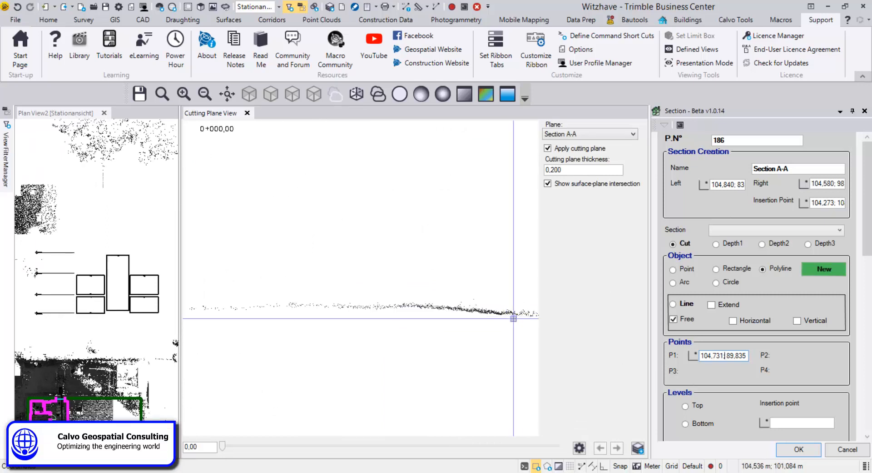
click(530, 314)
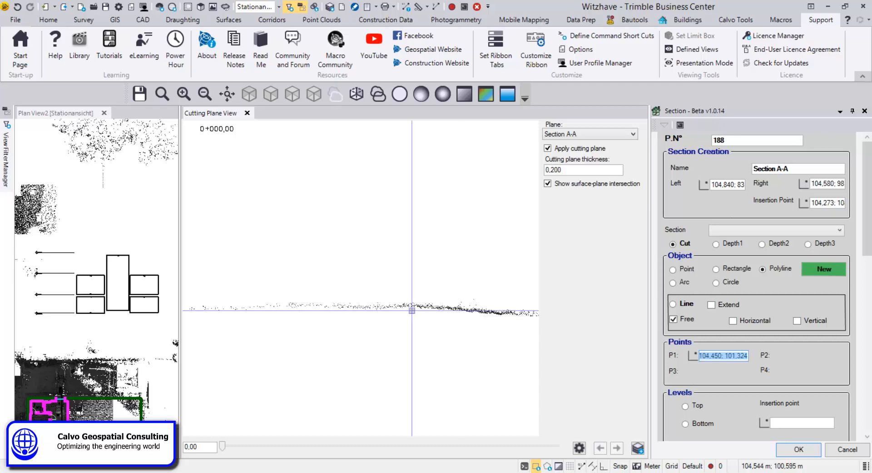
click(388, 308)
Step: Continue the polyline up the exterior wall to the eaves on the cut view
scroll(333, 319, down, 4)
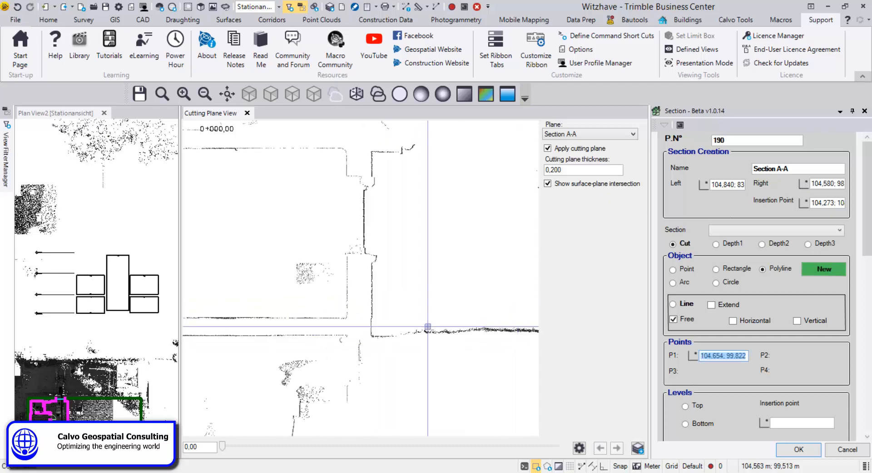
scroll(372, 339, up, 2)
click(372, 339)
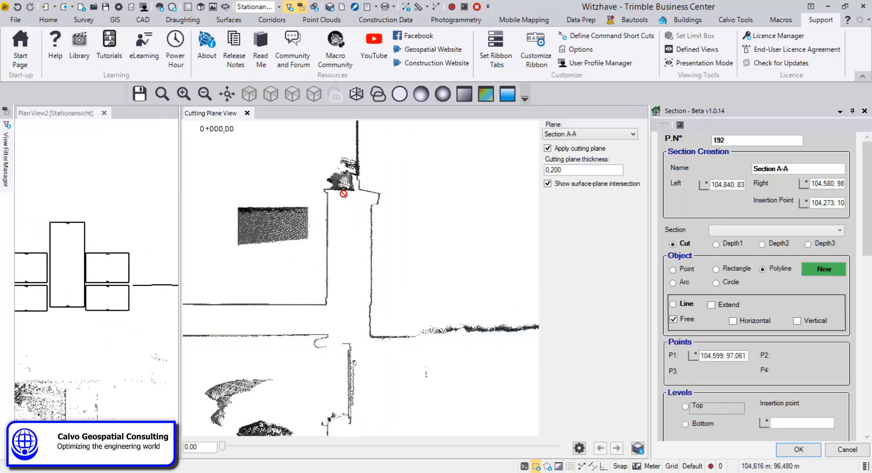
scroll(376, 218, up, 5)
click(375, 274)
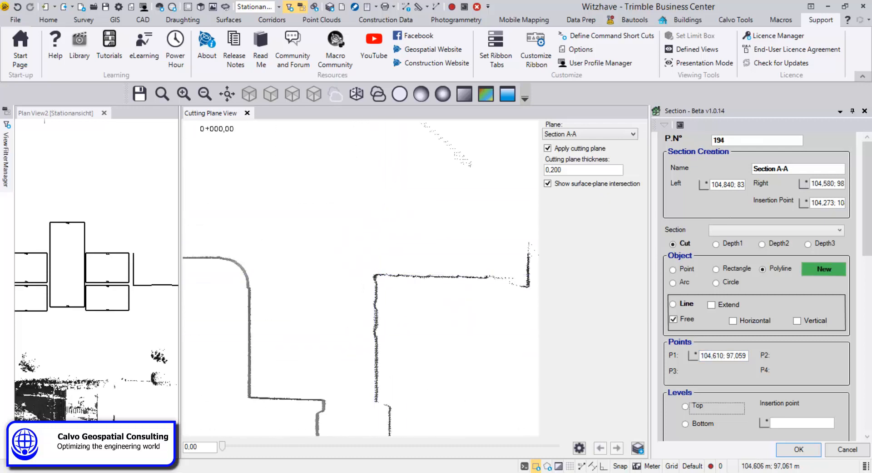
click(527, 277)
Step: Continue the polyline over the roof ridge and down to the opposite eave and wall top
scroll(526, 281, down, 2)
click(523, 288)
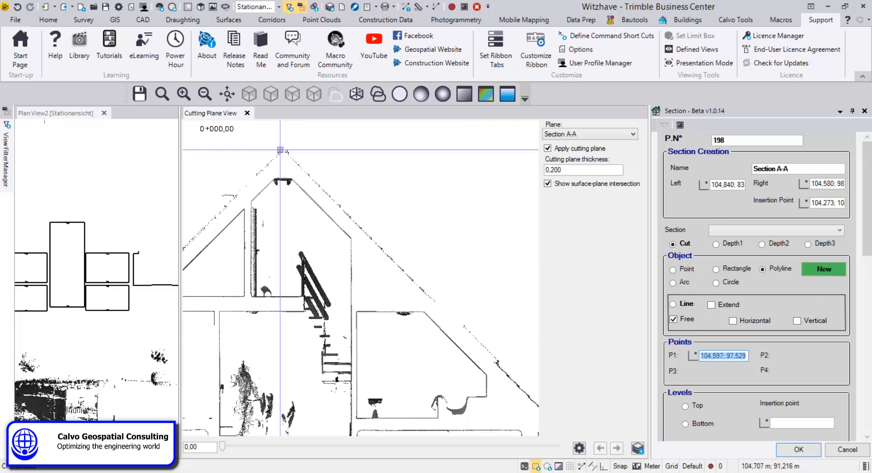
click(282, 150)
scroll(280, 192, down, 3)
middle_drag(189, 313, 274, 303)
scroll(280, 298, up, 6)
click(345, 233)
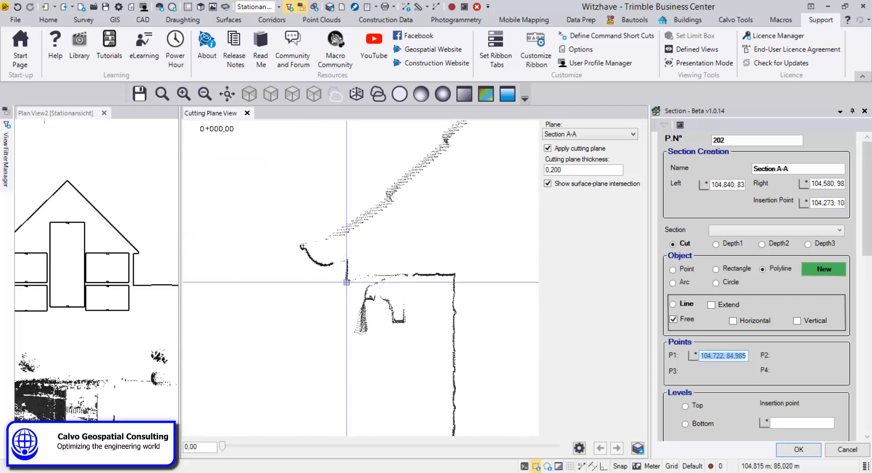
click(347, 274)
click(453, 274)
Step: Continue the polyline down the opposite wall to the ground and finish it along the ground line on the cut view
middle_drag(107, 254, 145, 257)
scroll(145, 257, down, 2)
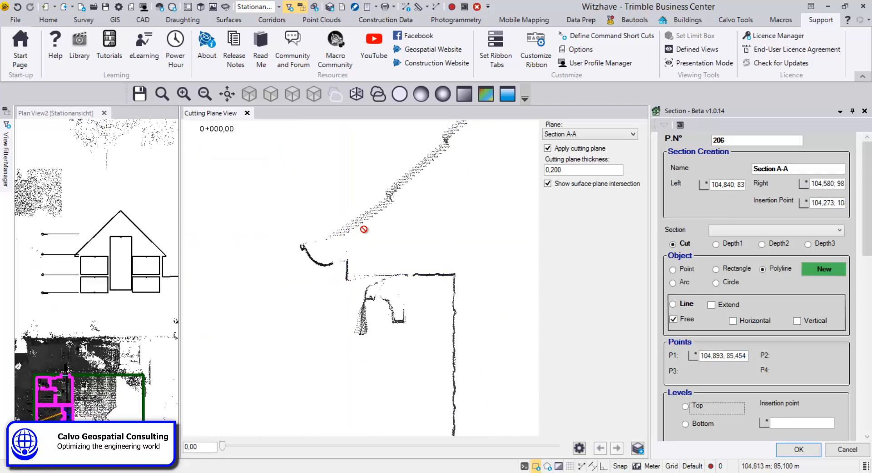
middle_drag(451, 409, 394, 284)
scroll(392, 330, up, 2)
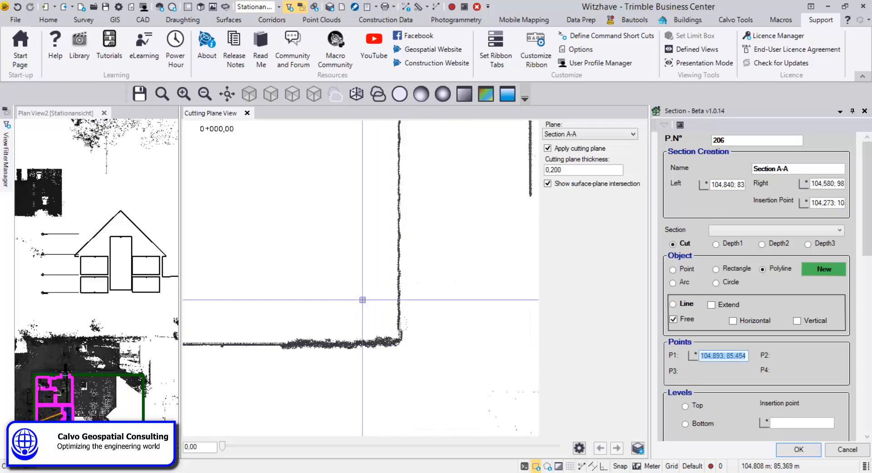
click(399, 345)
scroll(389, 350, down, 4)
middle_drag(246, 362, 354, 372)
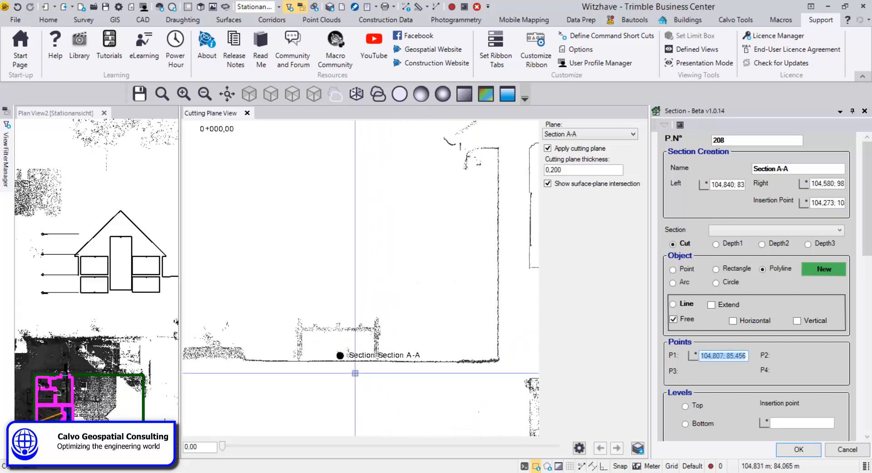
click(244, 361)
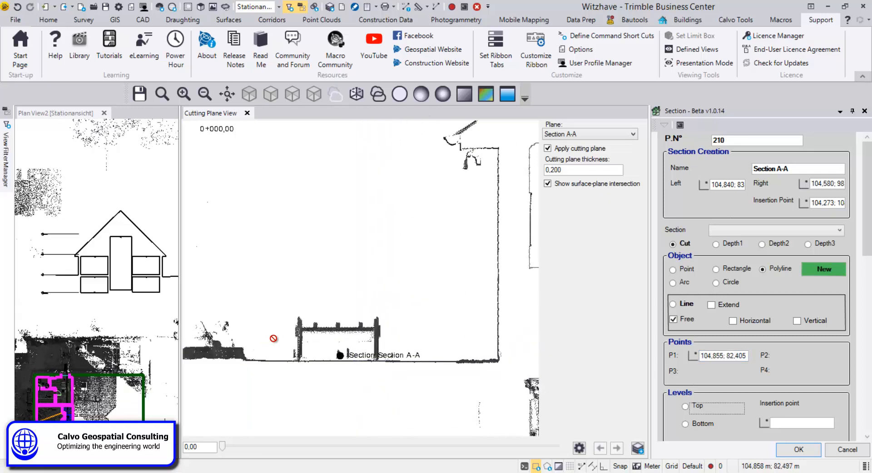
Step: Set the cutting plane thickness to 3,000 and bring the door area into view on the cut view
scroll(143, 275, down, 3)
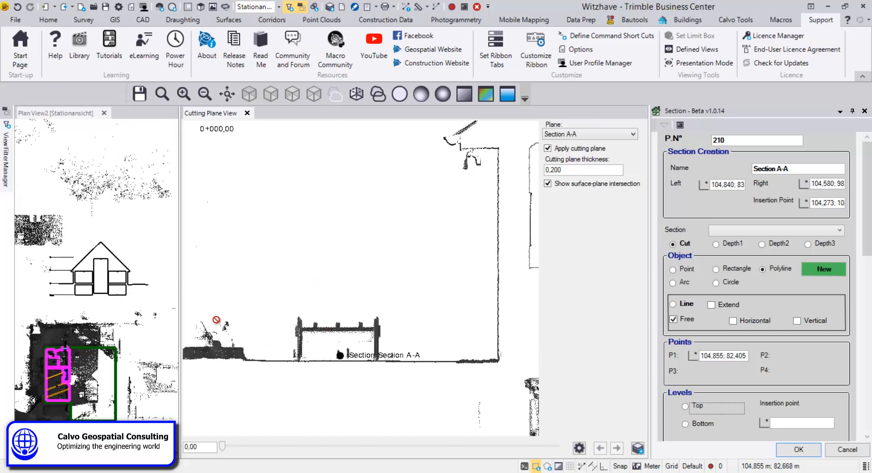
scroll(367, 309, up, 5)
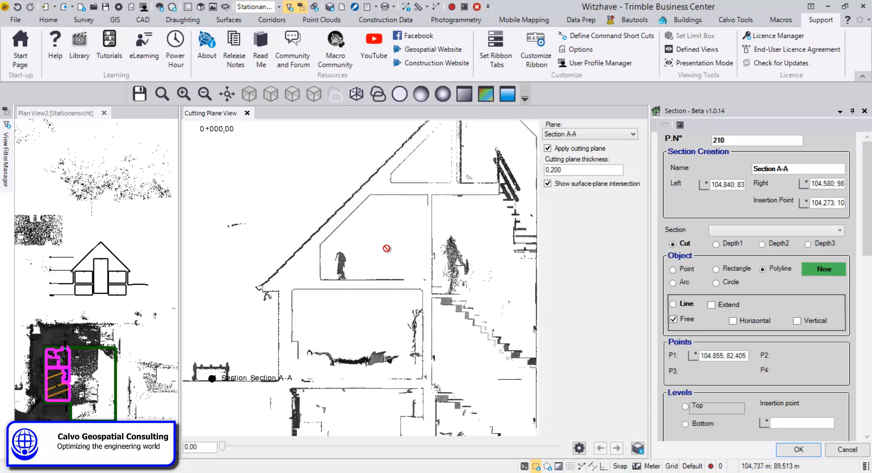
middle_drag(454, 347, 324, 224)
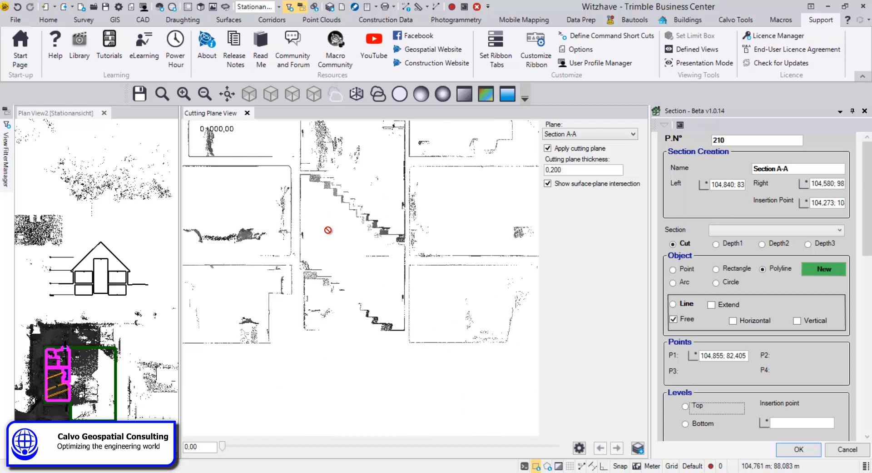
middle_drag(440, 324, 445, 333)
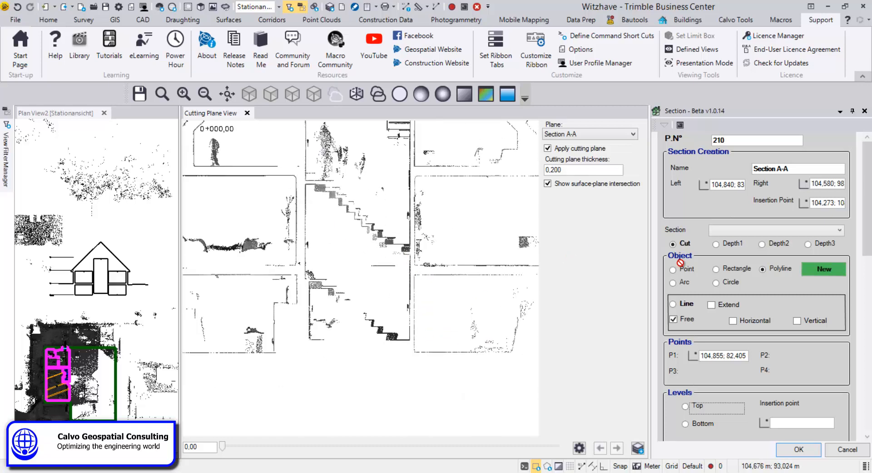
scroll(434, 282, down, 2)
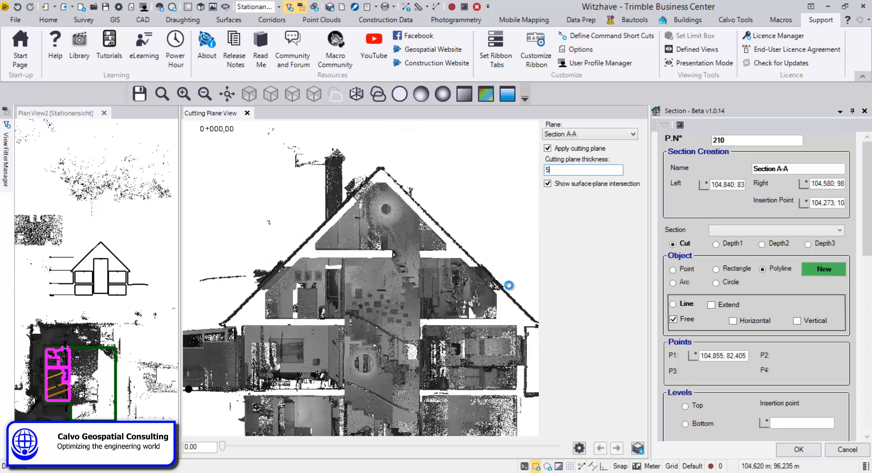
key(Tab)
scroll(346, 354, up, 1)
middle_drag(345, 351, 267, 252)
scroll(428, 207, up, 5)
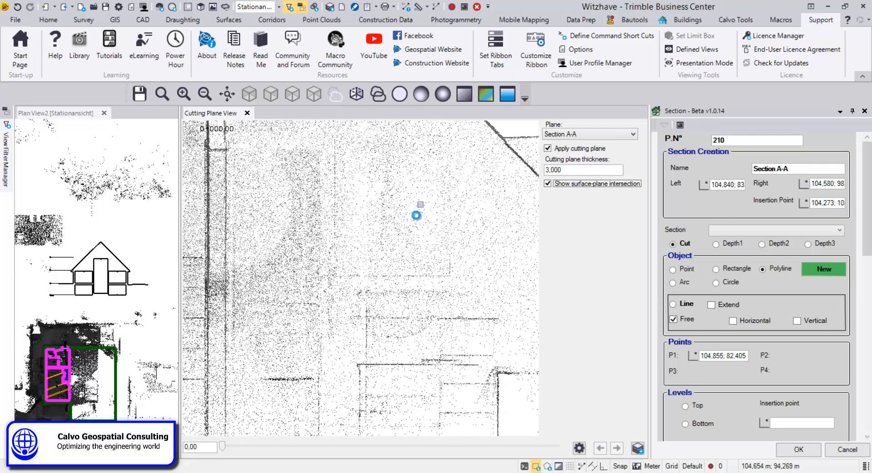
middle_drag(416, 214, 406, 286)
scroll(116, 287, up, 5)
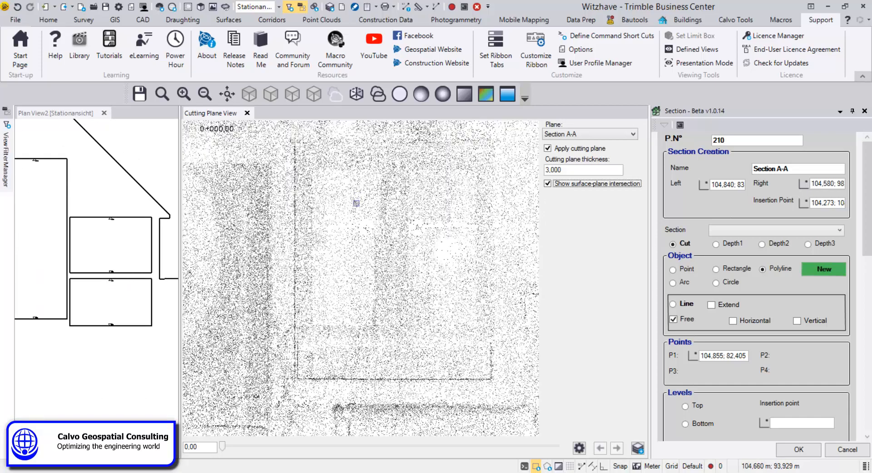
Step: Switch the section to Depth1 and the object to Rectangle, then draw a rectangle around the door on the cut view
click(732, 244)
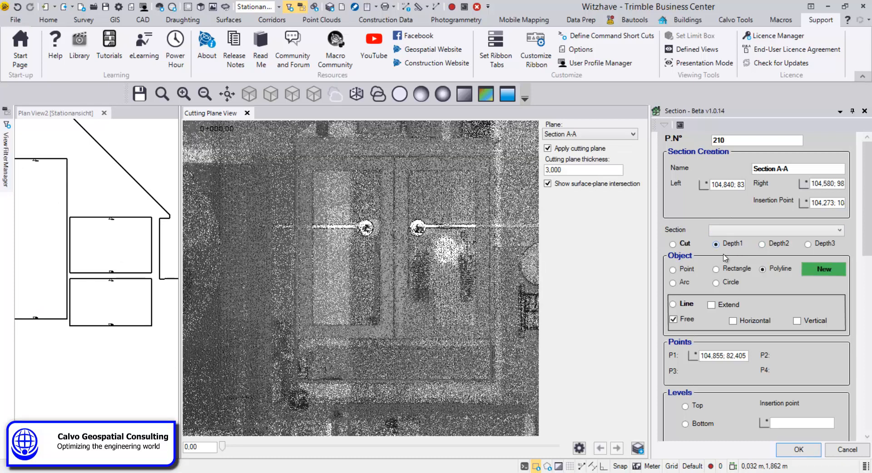
click(717, 269)
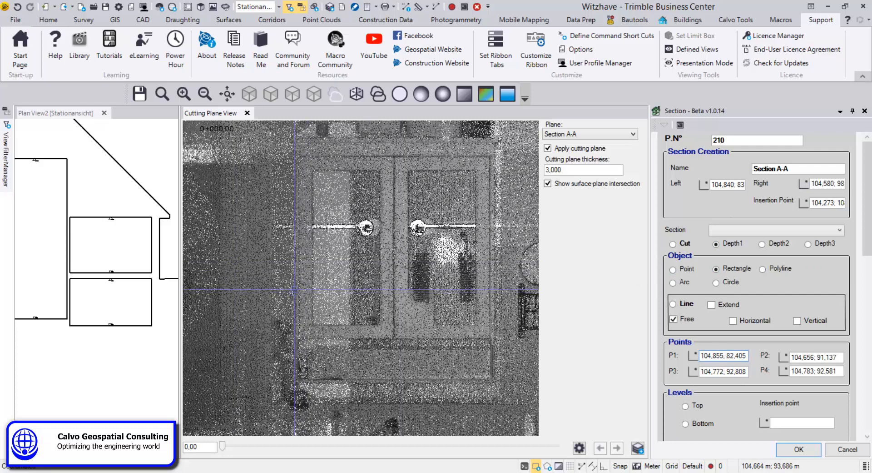
click(295, 289)
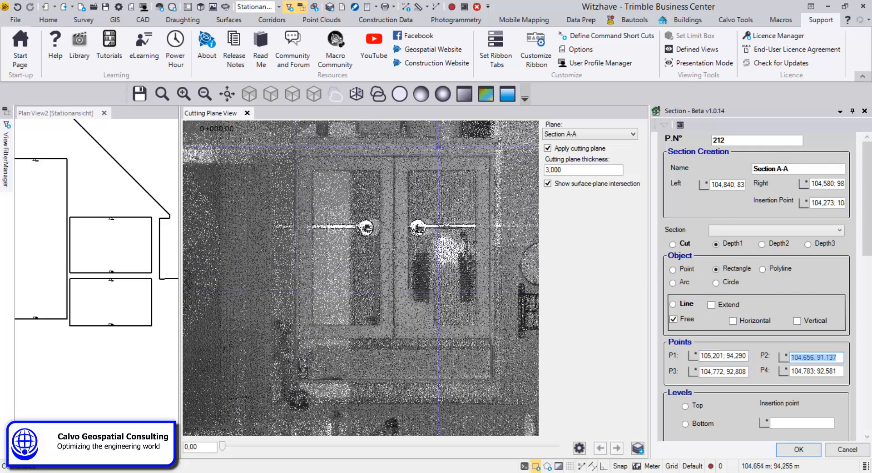
click(437, 137)
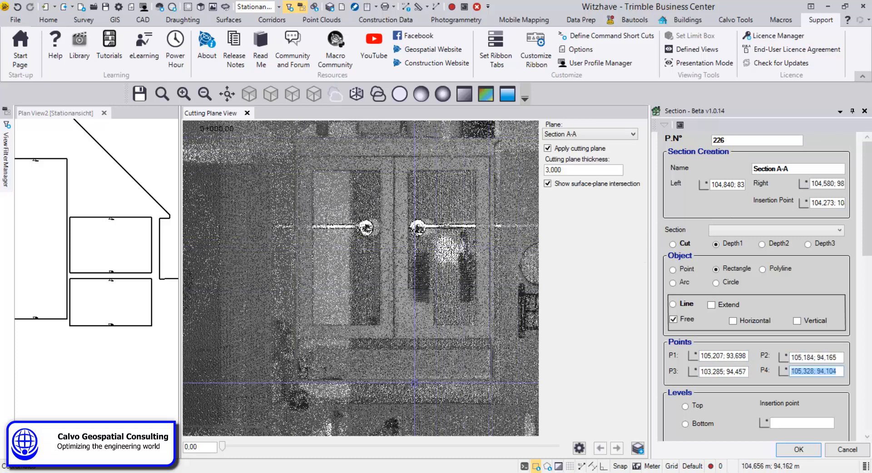
click(414, 384)
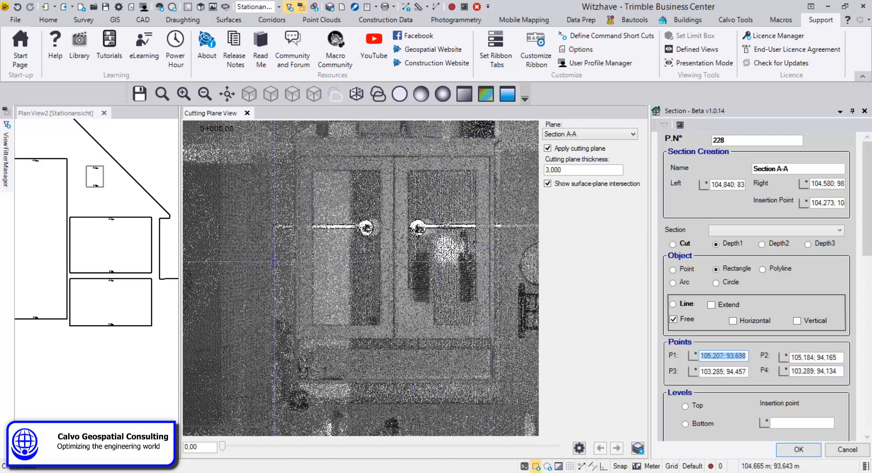
Step: Switch the section to Depth2 and draw a second, inner rectangle around the door on the cut view
scroll(83, 174, up, 5)
middle_drag(76, 215, 32, 252)
scroll(50, 210, up, 2)
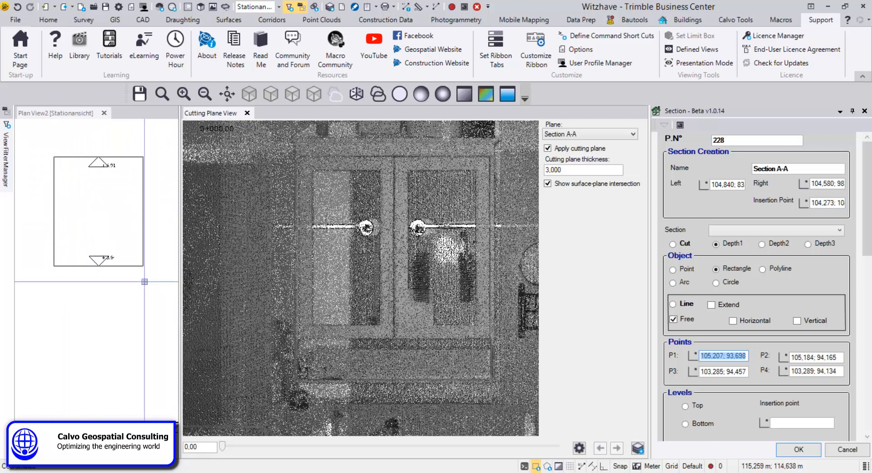
click(762, 244)
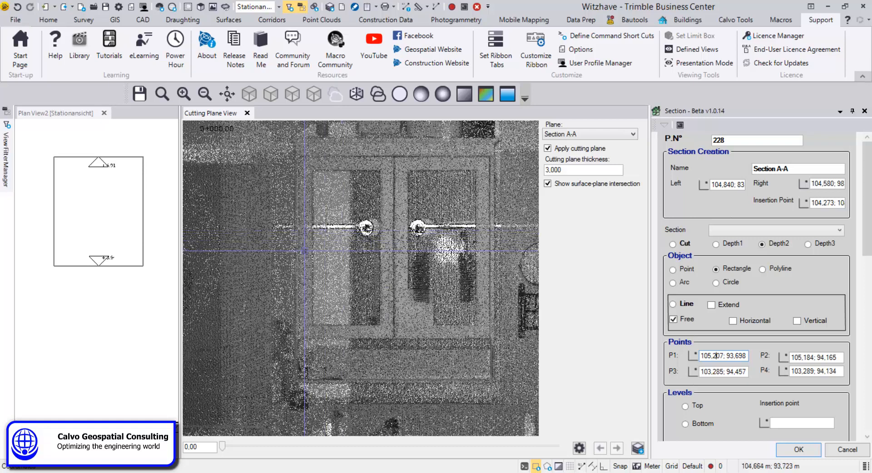
click(311, 257)
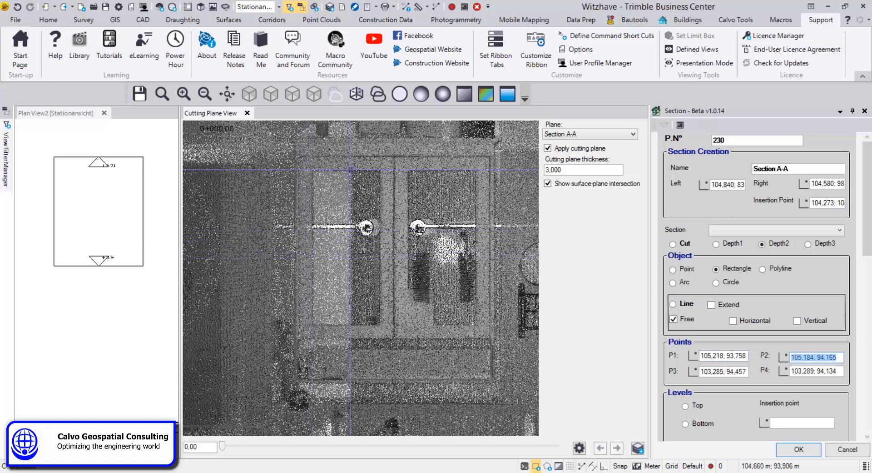
click(352, 170)
click(381, 250)
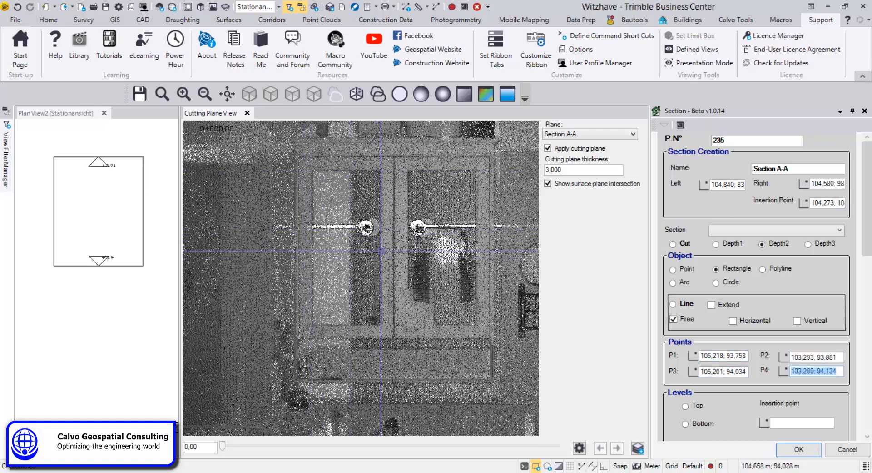
click(348, 324)
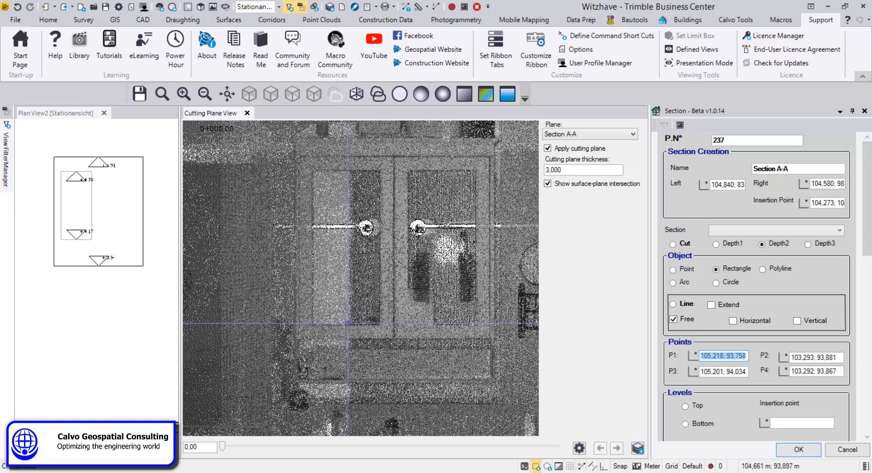
scroll(62, 173, up, 4)
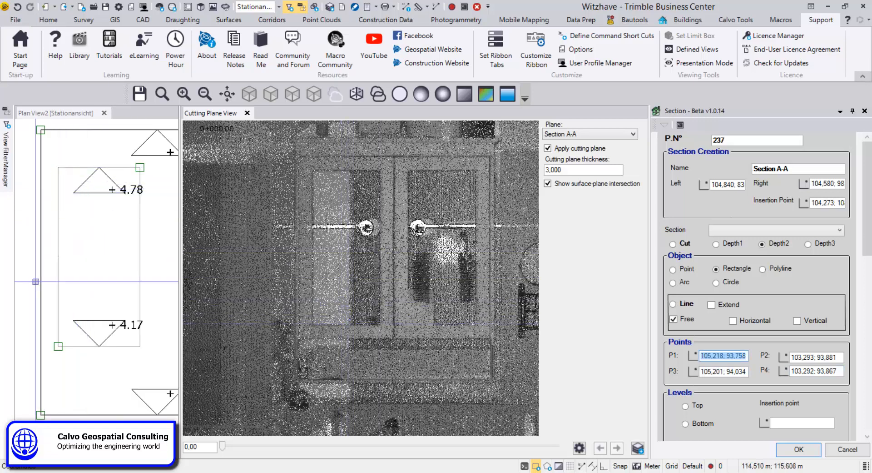
scroll(80, 257, down, 5)
scroll(80, 256, down, 2)
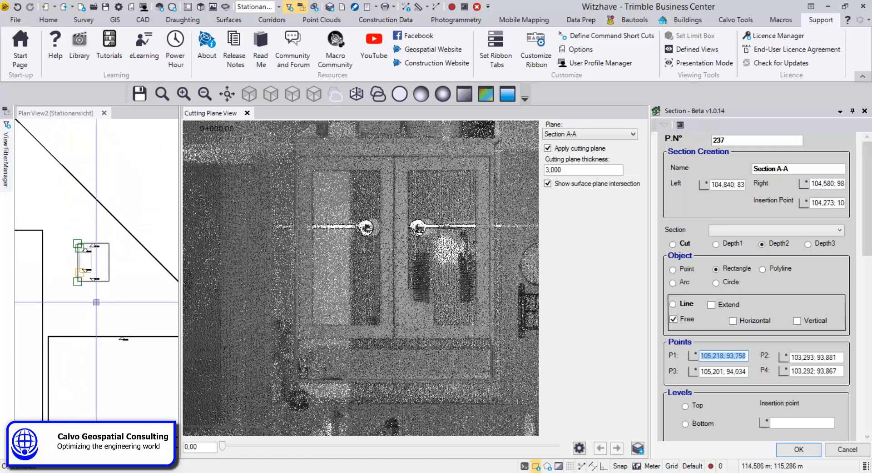
scroll(135, 288, down, 7)
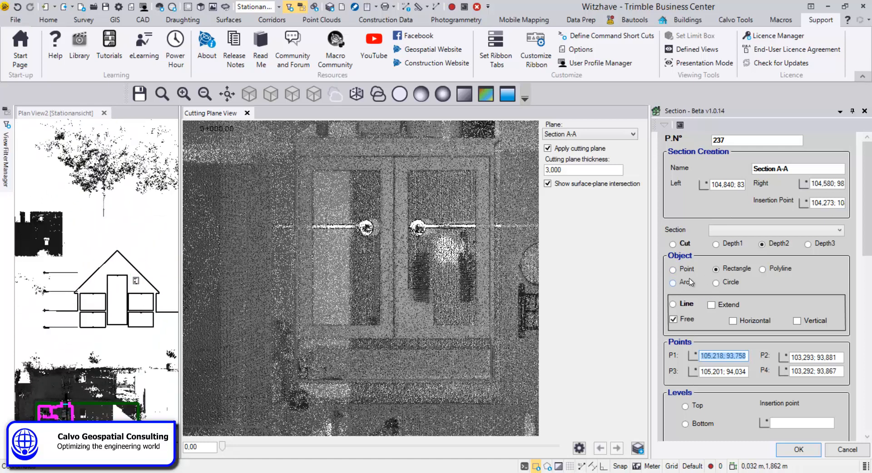
Step: Set the object to an extended horizontal Line limited by the line string, and pick its point at the floor edge
click(674, 304)
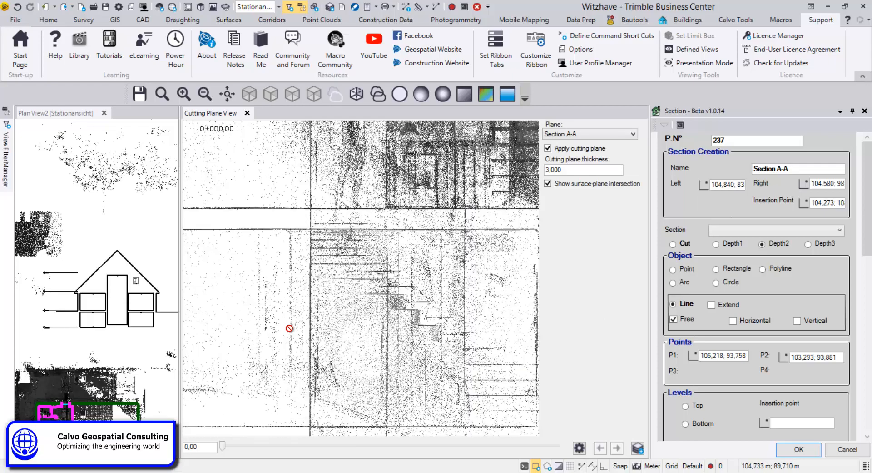
click(712, 304)
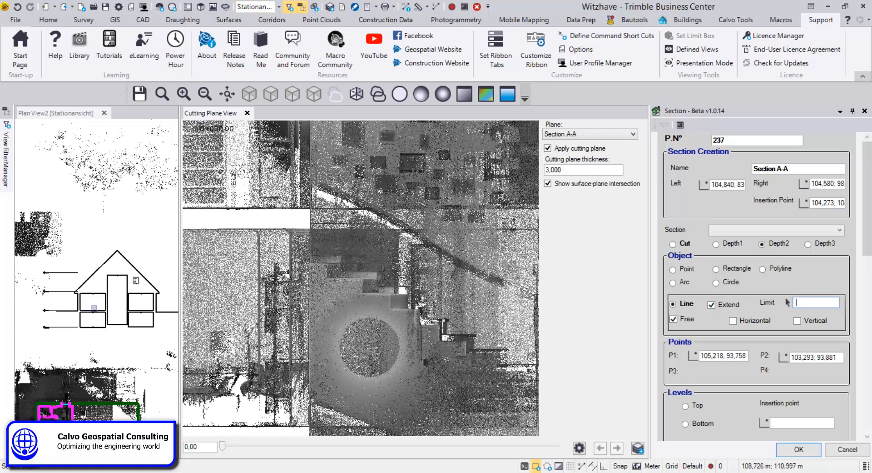
scroll(94, 309, up, 2)
click(106, 278)
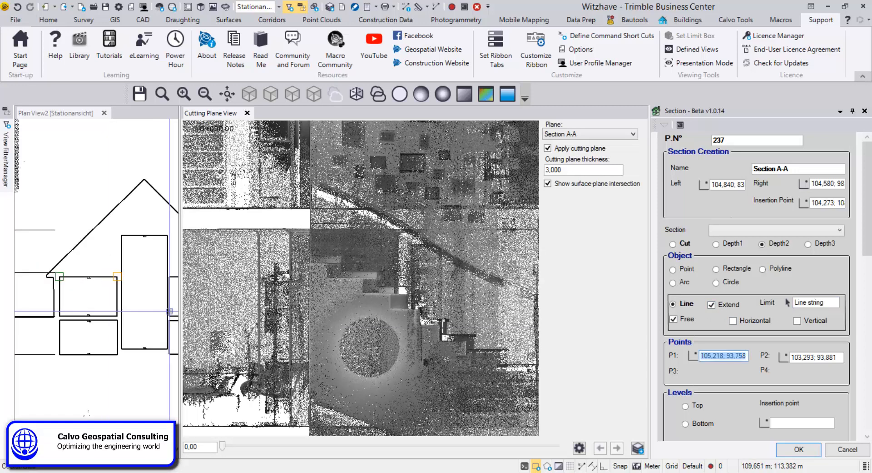
click(797, 321)
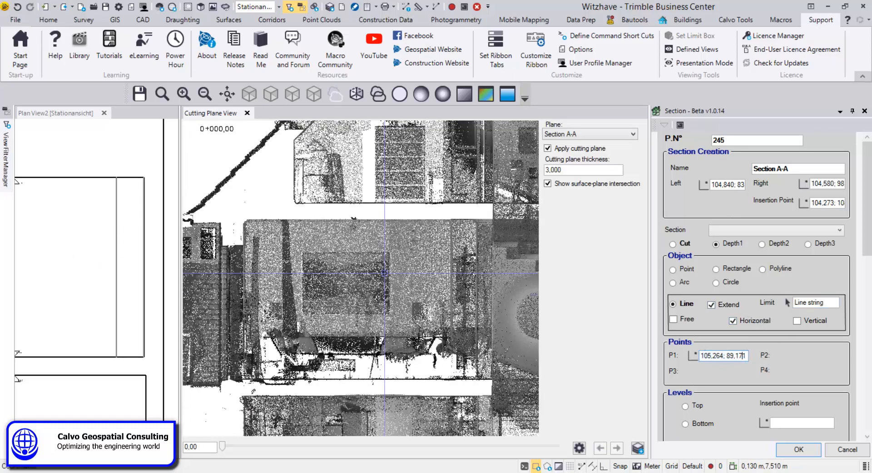
scroll(344, 190, up, 2)
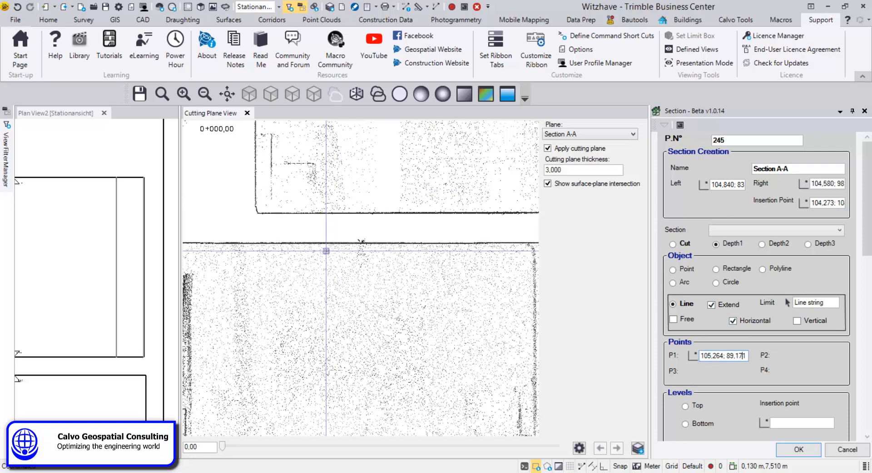
click(325, 260)
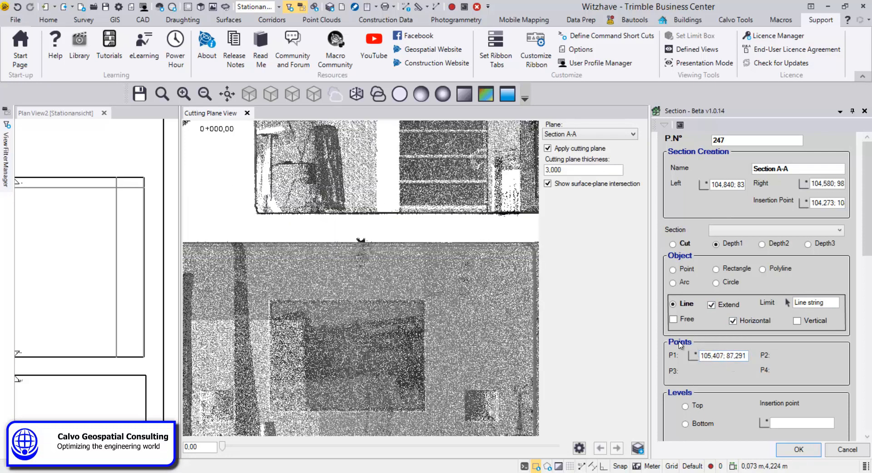
Step: Set the level to Top and pick its insertion point at the roof ridge in the plan view
middle_drag(59, 221, 144, 273)
scroll(74, 243, down, 2)
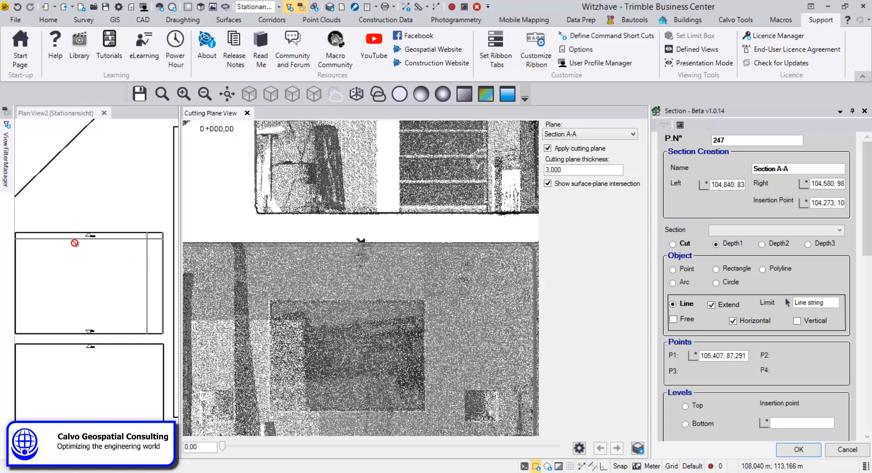
scroll(76, 243, down, 1)
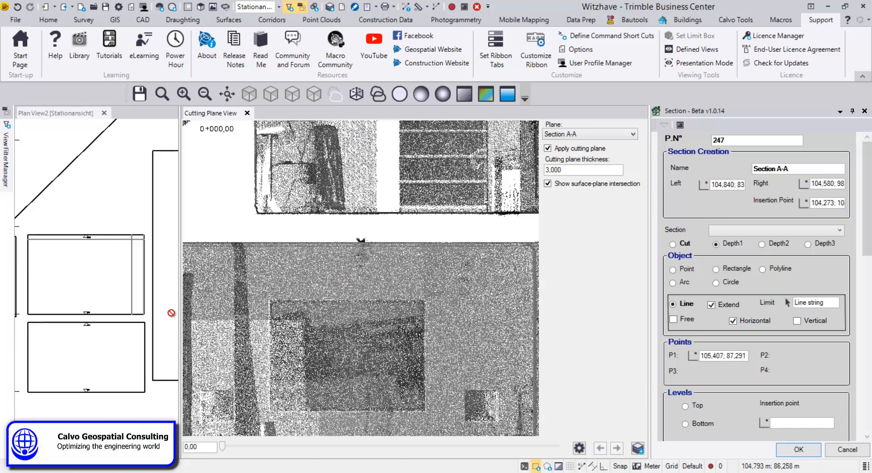
scroll(109, 332, down, 3)
mouse_move(109, 331)
middle_down()
mouse_move(68, 302)
mouse_move(87, 311)
middle_up()
scroll(76, 301, down, 2)
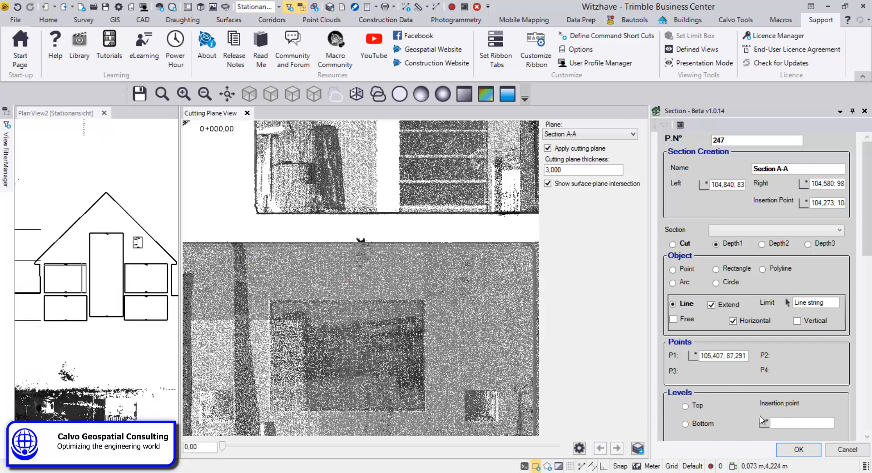
click(687, 406)
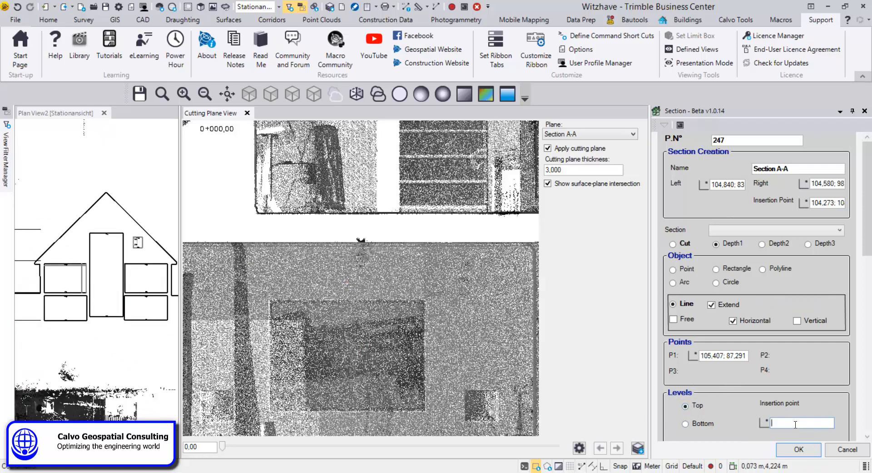
scroll(124, 239, up, 7)
middle_drag(126, 269, 175, 408)
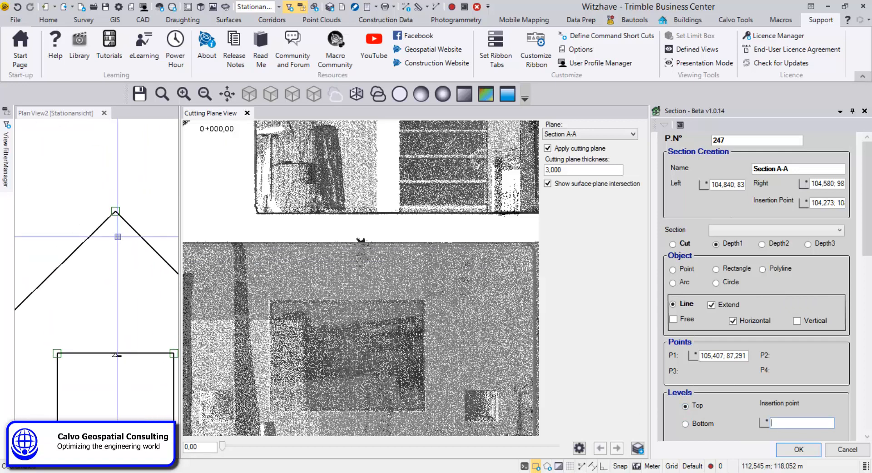
Step: Place Top level markers at the roof ridge and at the eaves corner of the section in the plan view
click(118, 213)
scroll(117, 213, up, 8)
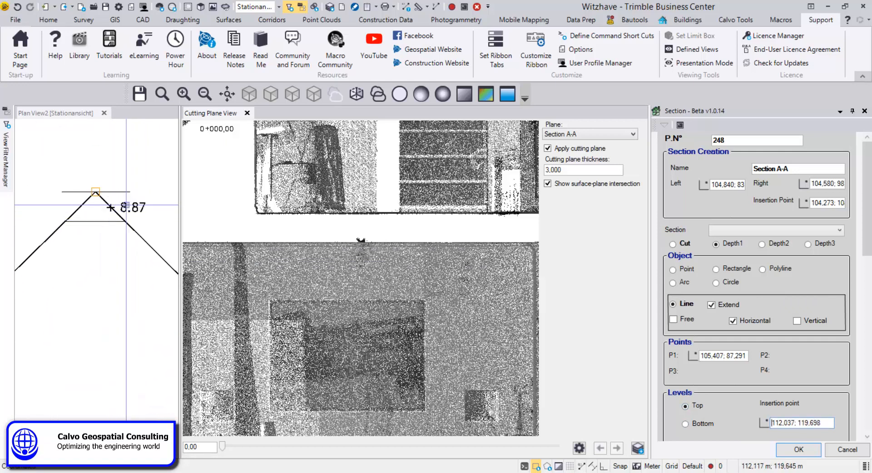
scroll(112, 215, down, 8)
mouse_move(106, 248)
middle_down()
mouse_move(113, 274)
mouse_move(23, 242)
middle_up()
scroll(146, 323, up, 8)
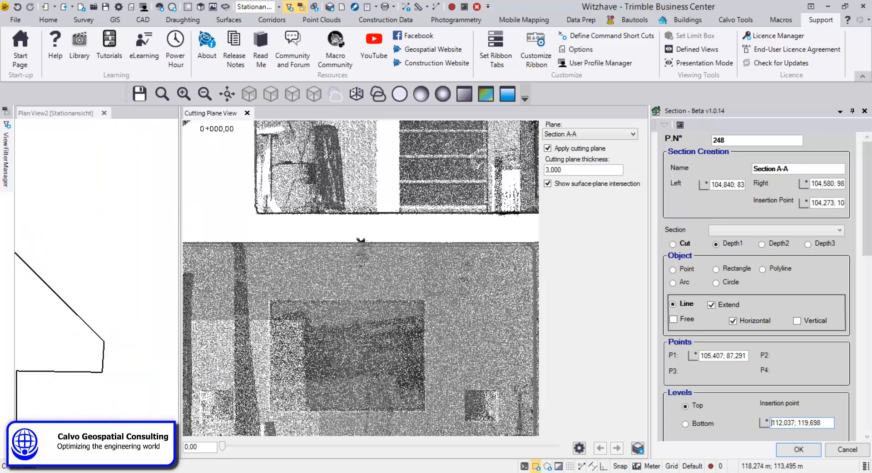
click(104, 341)
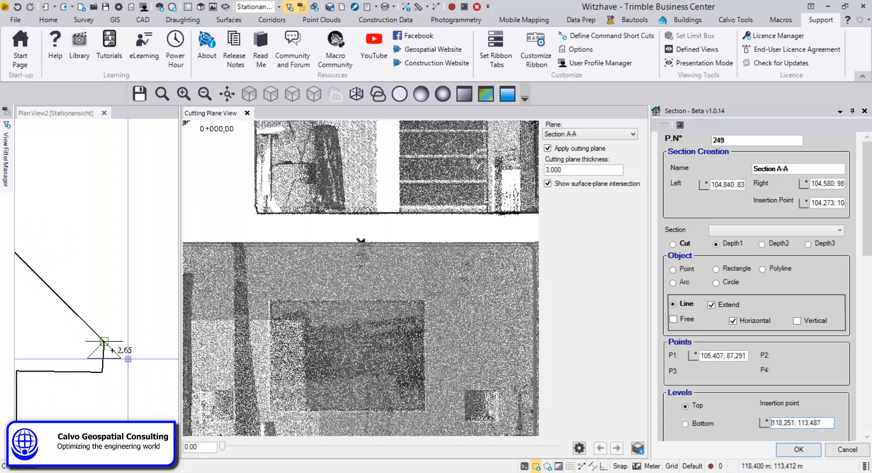
Step: Close the Cutting Plane View and the Section tool panel
scroll(136, 334, down, 2)
scroll(136, 326, down, 6)
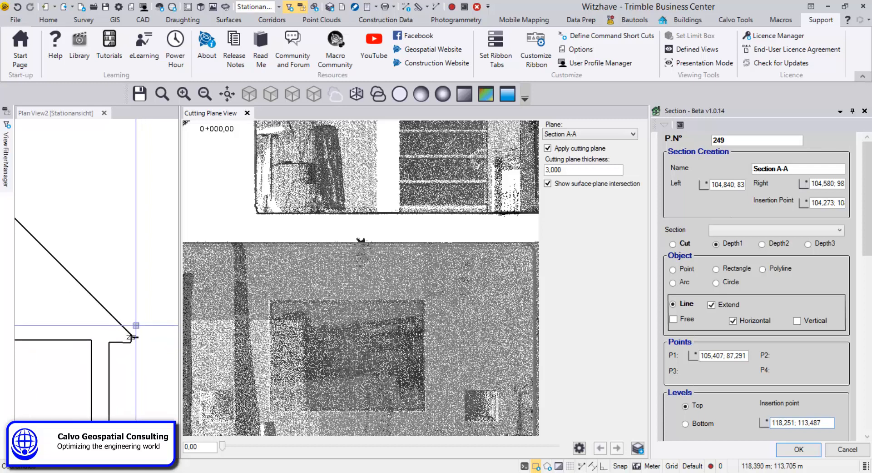
middle_drag(120, 362, 142, 329)
scroll(146, 327, up, 3)
scroll(159, 311, up, 3)
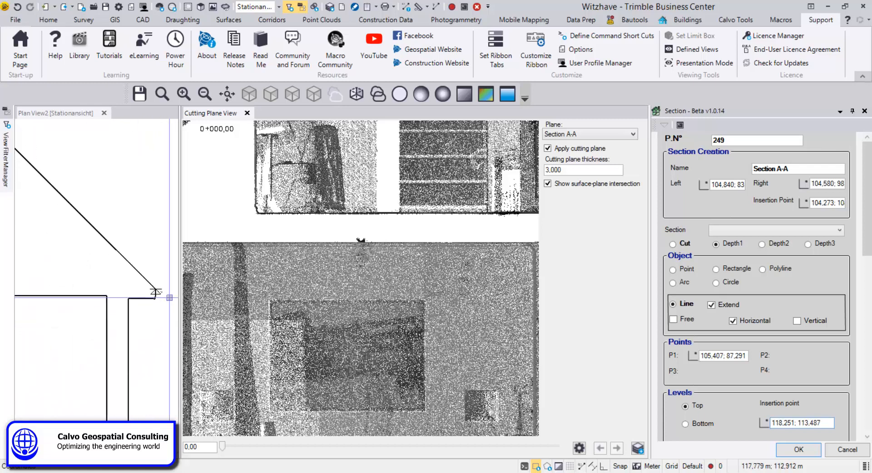
click(248, 113)
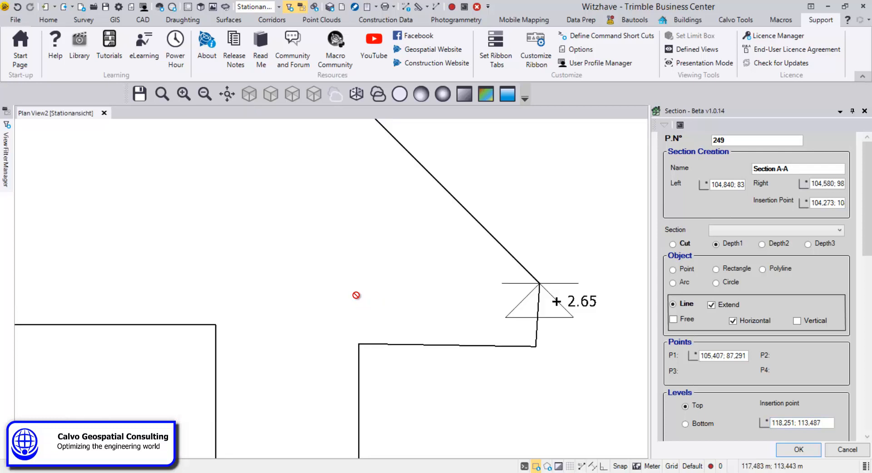
scroll(383, 278, down, 5)
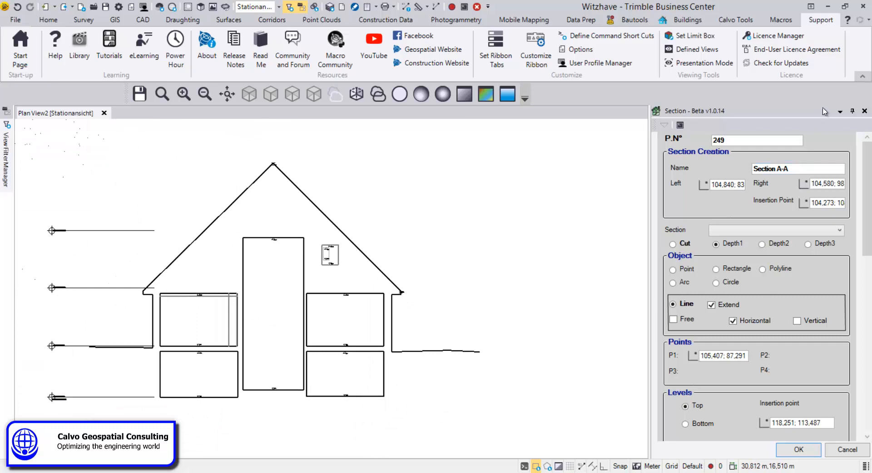
click(865, 111)
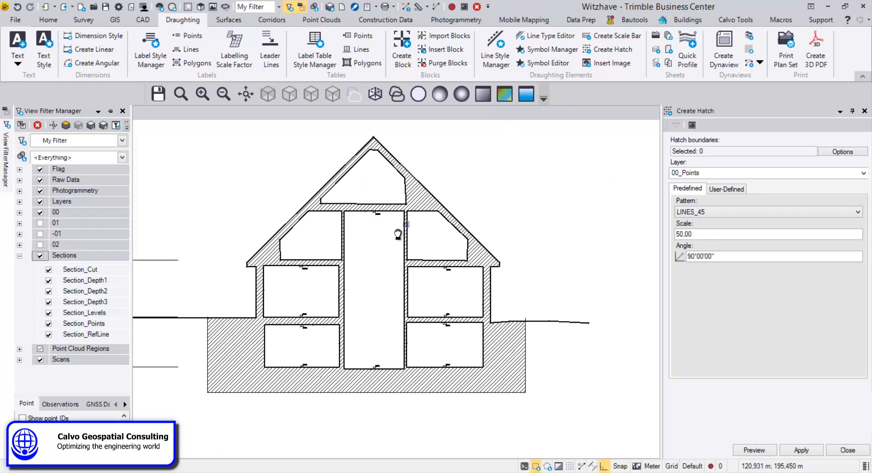
Step: Close the Create Hatch panel and inspect the hatched section drawing
click(864, 111)
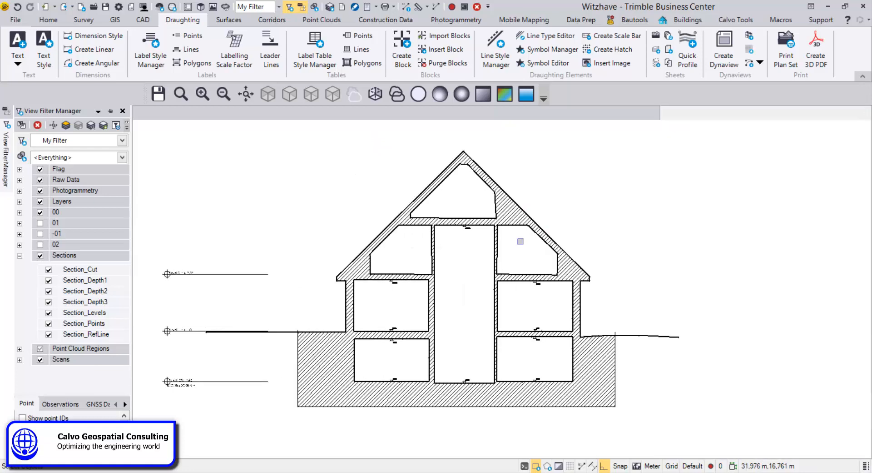
scroll(576, 273, up, 2)
middle_drag(577, 285, 572, 299)
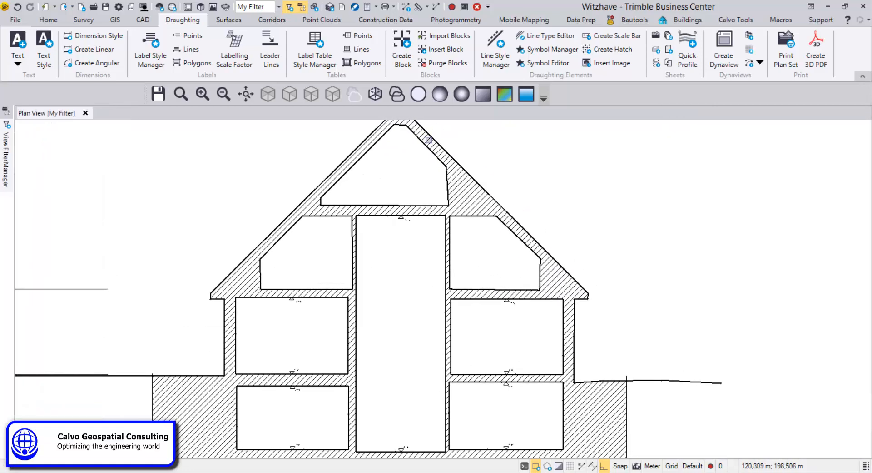
mouse_move(428, 155)
middle_down()
mouse_move(423, 238)
mouse_move(420, 152)
middle_up()
scroll(416, 172, down, 3)
middle_drag(437, 232, 444, 246)
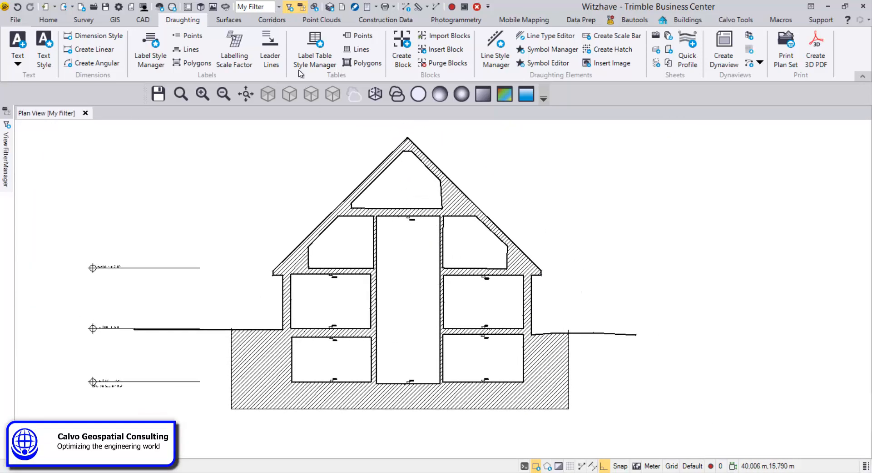
Step: Place the p7 person symbol freely on the ground line to the right of the house
click(676, 20)
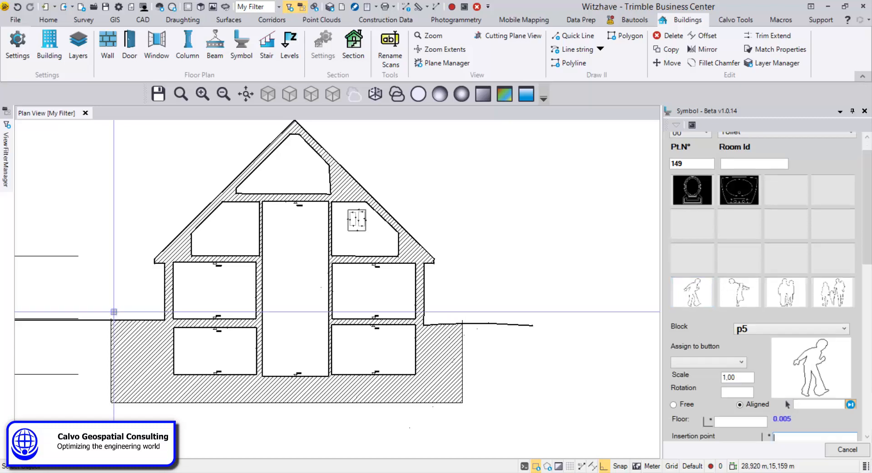
scroll(115, 317, up, 5)
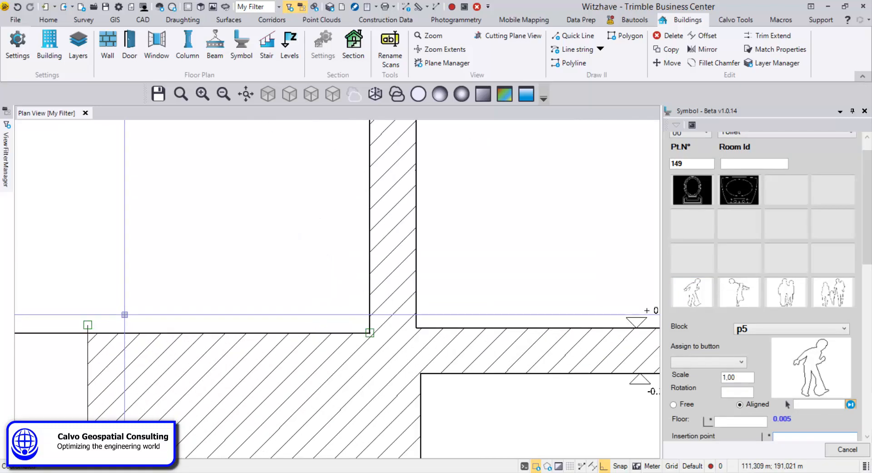
scroll(140, 313, down, 5)
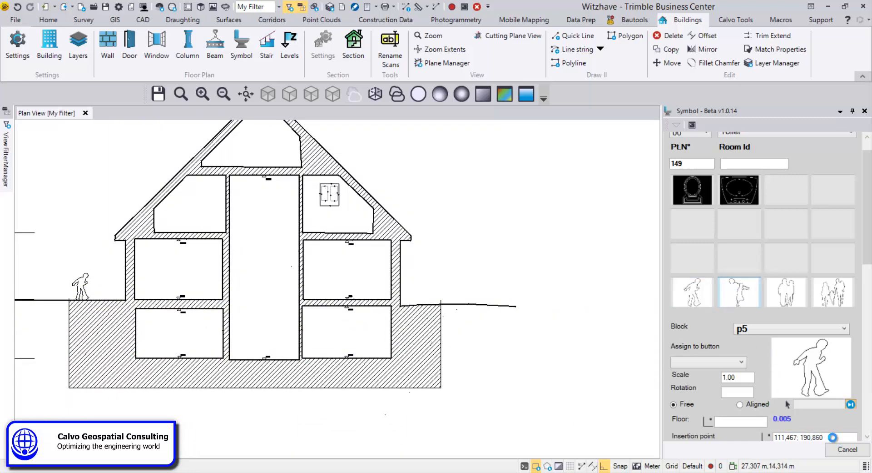
click(463, 304)
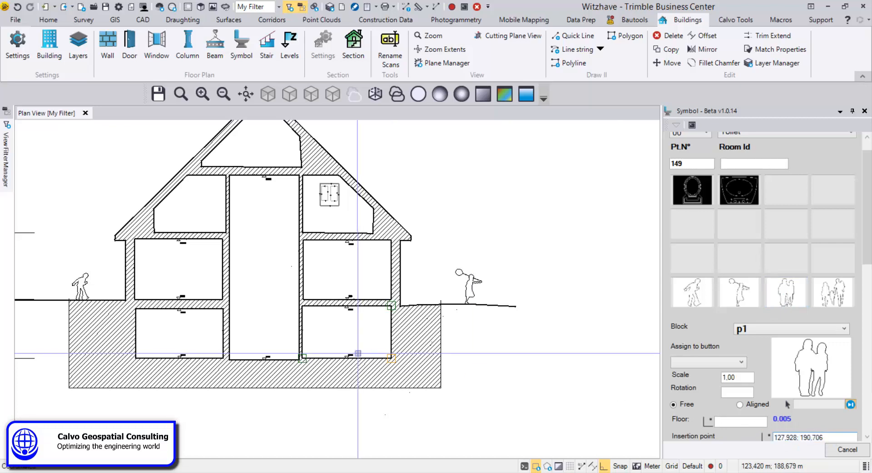
Step: Place the p1 couple symbol on the attic floor of the left roof room
scroll(227, 284, up, 5)
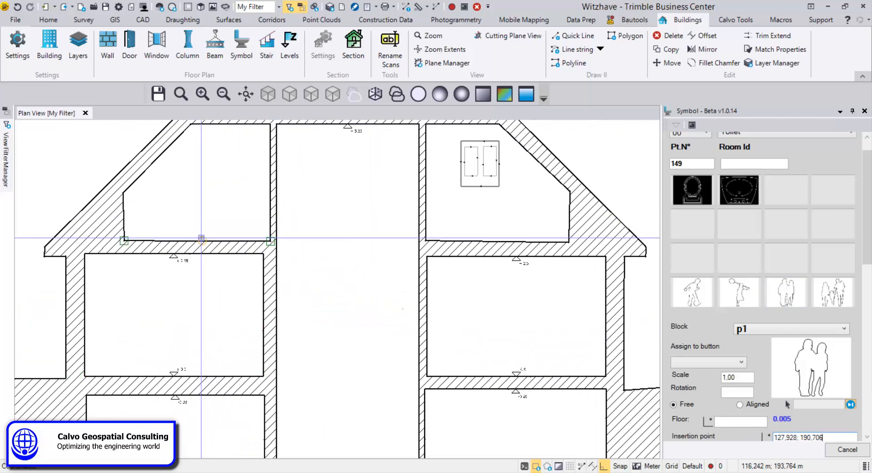
click(230, 275)
scroll(231, 274, down, 5)
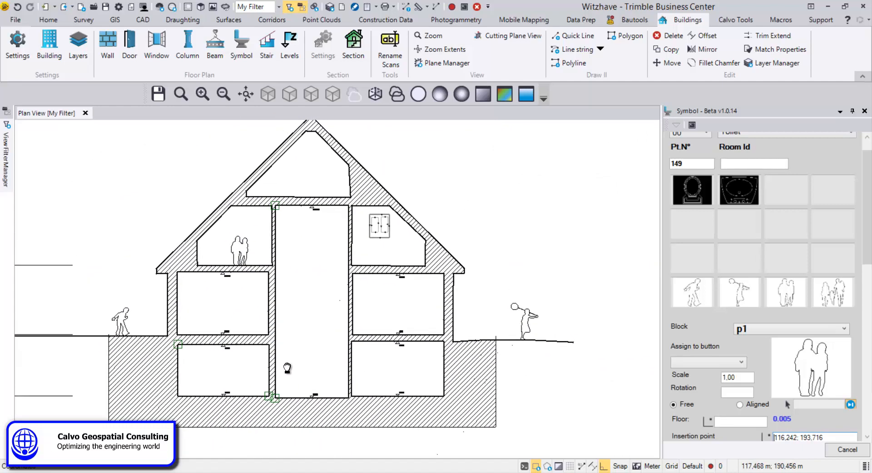
middle_drag(291, 313, 329, 350)
scroll(267, 339, up, 1)
middle_drag(266, 338, 270, 337)
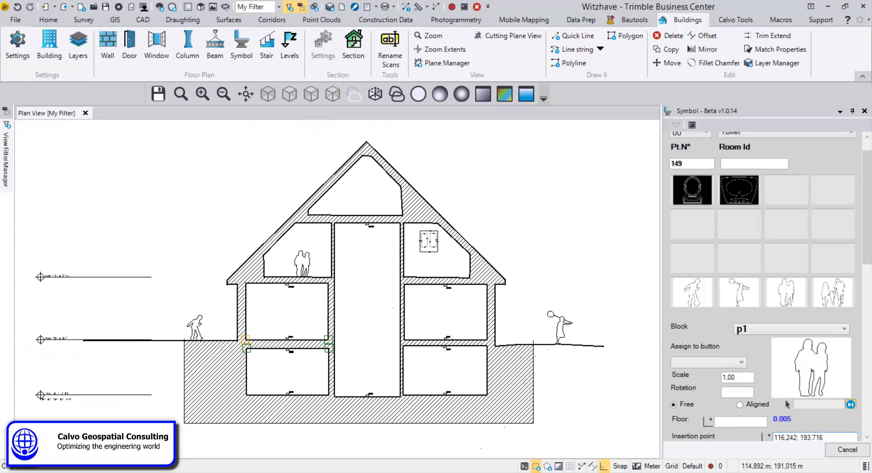